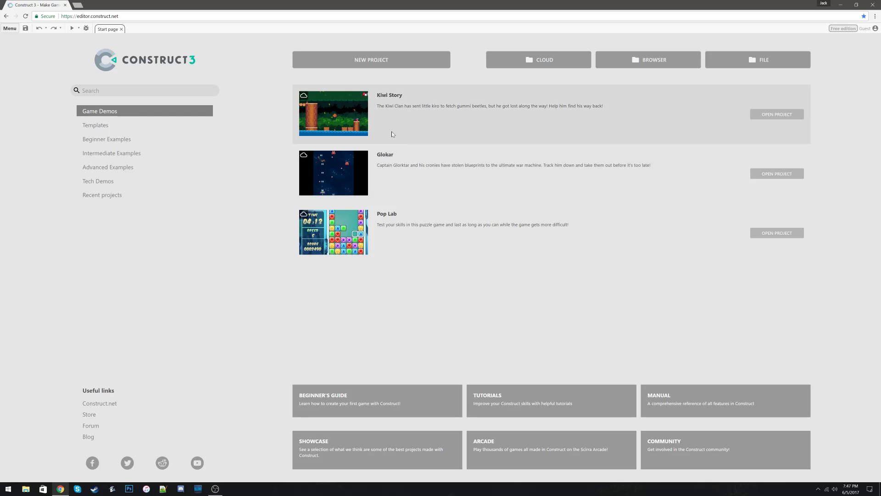
- Create a new project named AirplaneAssault with a 640 x 480 viewport, optimized for pixel art
left_click(368, 60)
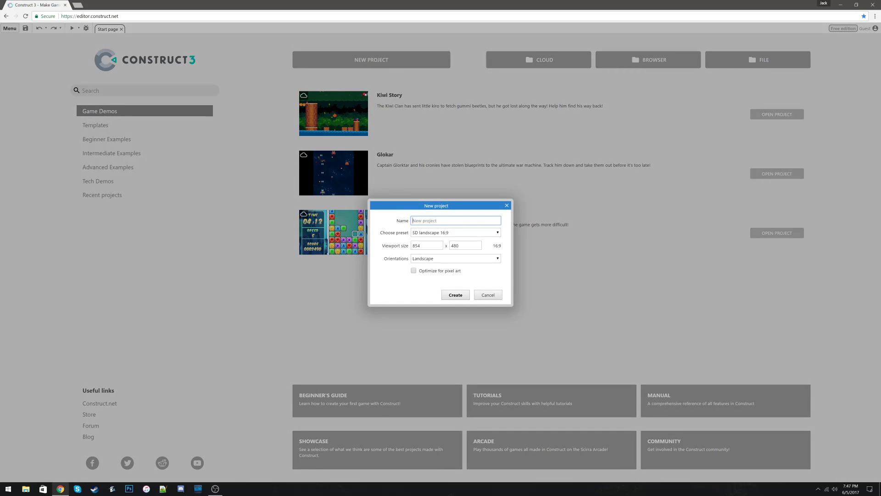
type("AirplaneAssault")
key("Tab")
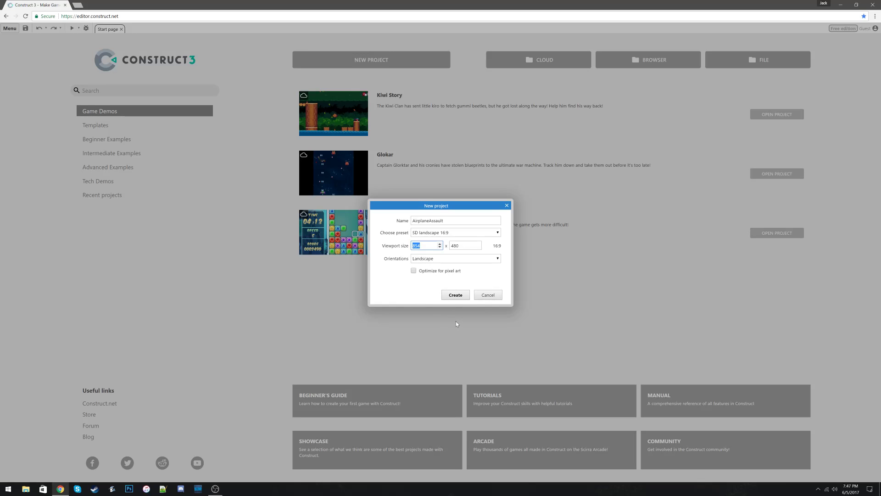
type("640")
left_click(414, 270)
left_click(455, 295)
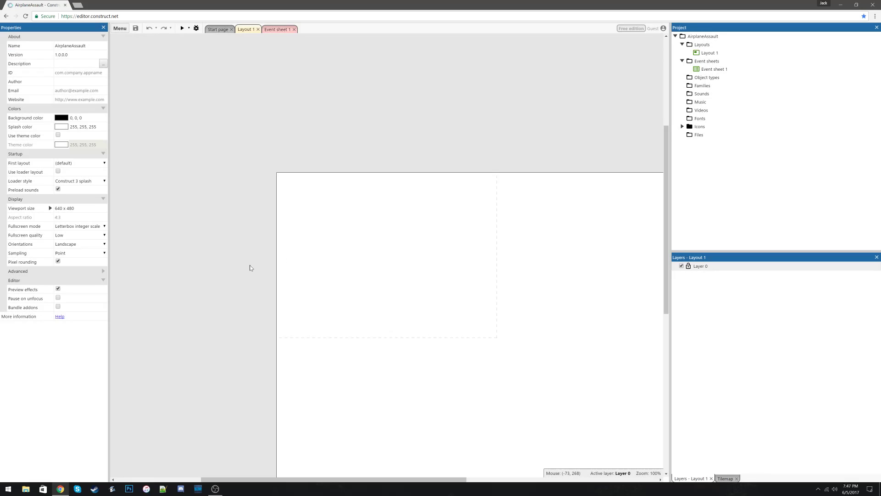
- Set the size of Layout 1 to 640 x 480
scroll(249, 266, "down", 1)
left_click(232, 248)
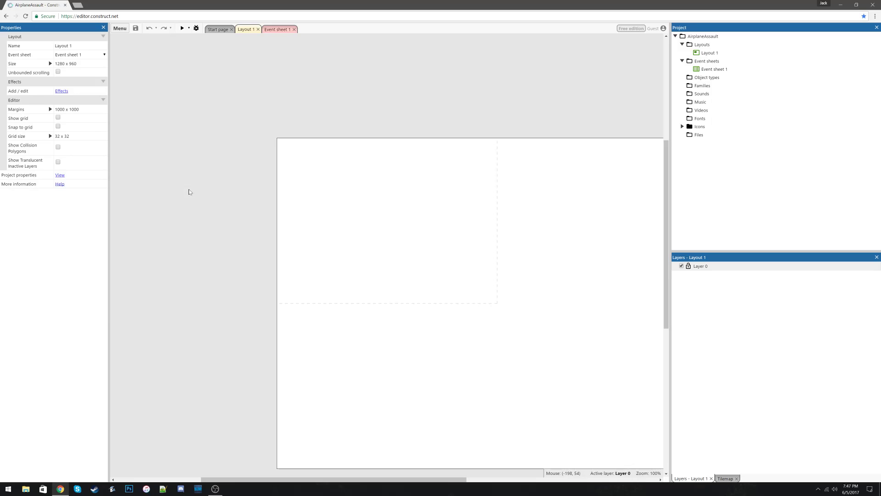
left_click(74, 63)
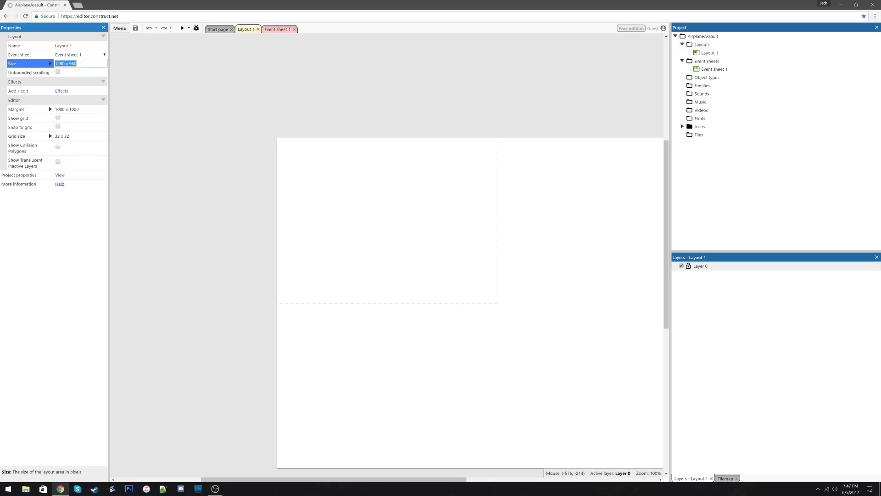
type("640")
key("Return")
left_click(73, 64)
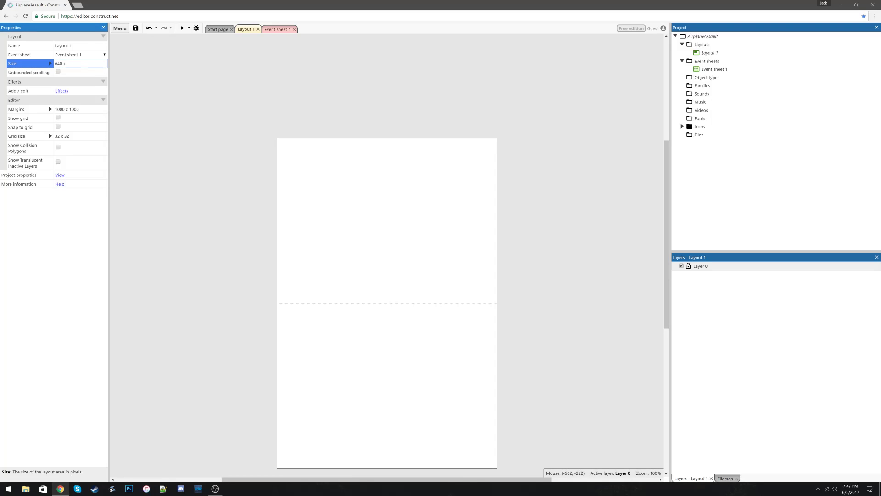
type("480")
key("Return")
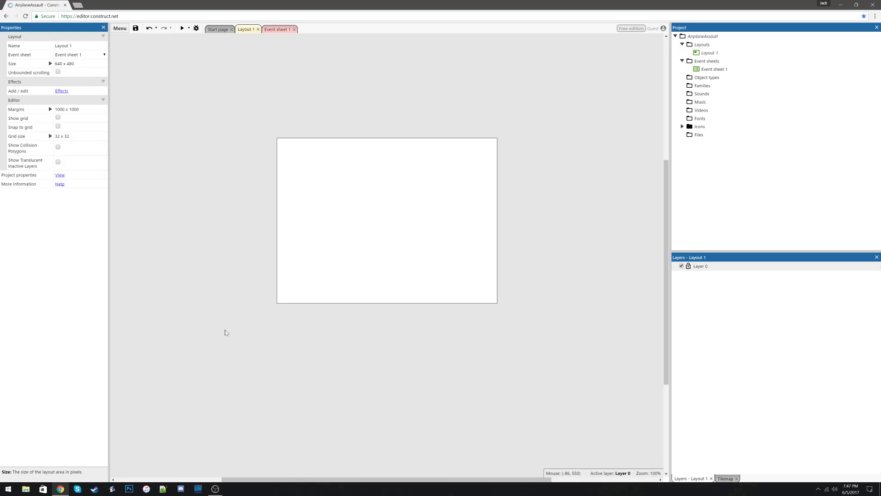
- Insert a Sprite object named Player near the middle of the layout, at about 272, 202
right_click(369, 212)
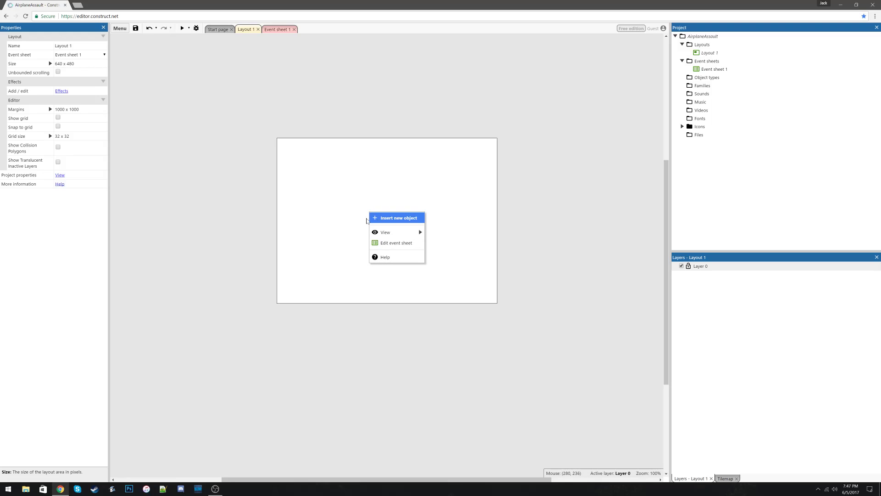
left_click(386, 218)
scroll(454, 275, "down", 3)
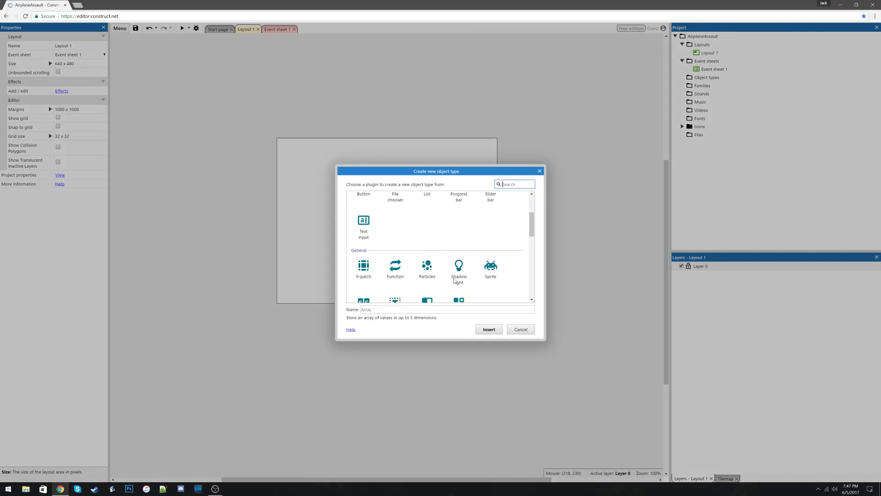
left_click(488, 212)
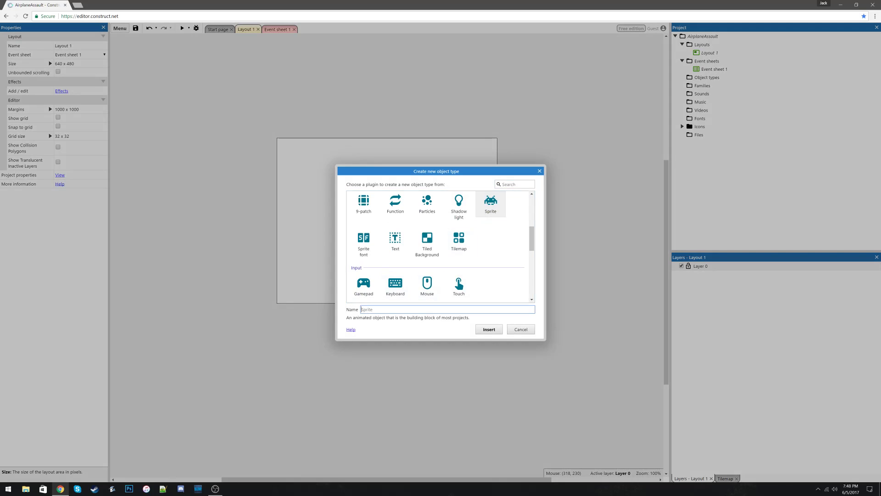
type("Player")
left_click(489, 330)
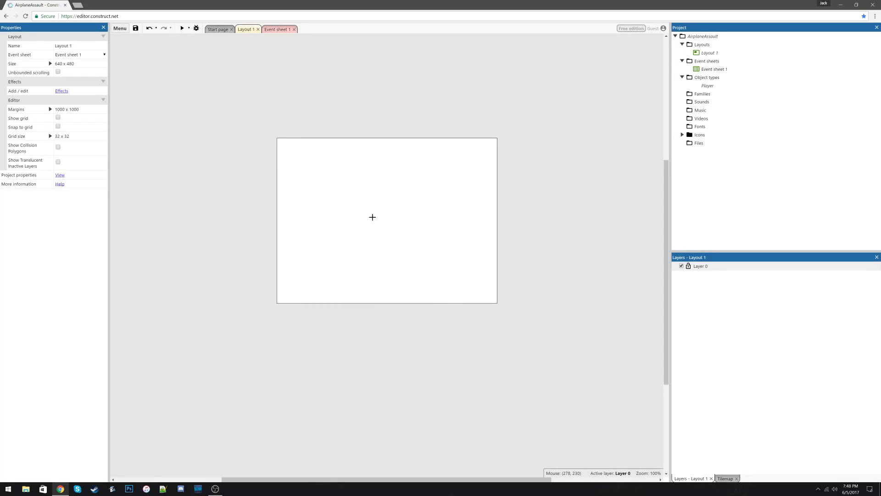
left_click(373, 210)
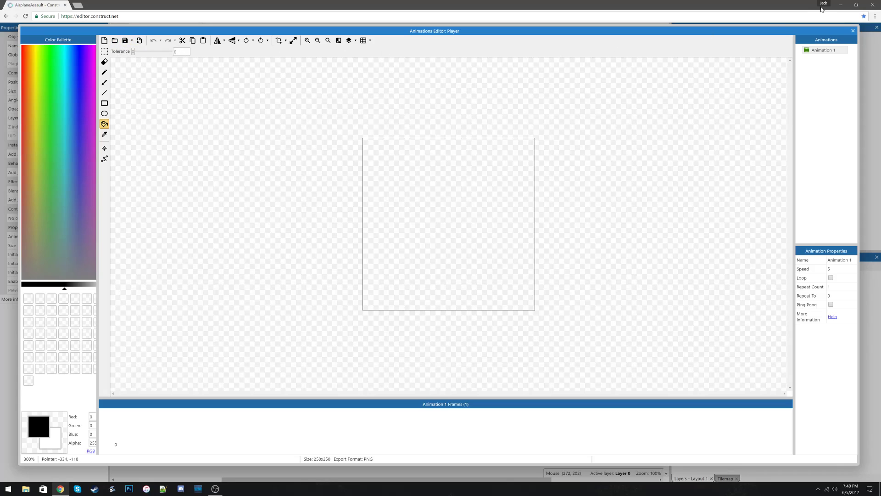
- Switch to the desktop and copy all the images from graphics-airplane-1942.zip onto it, closing the archive window
left_click(841, 6)
left_click_drag(17, 153, 89, 137)
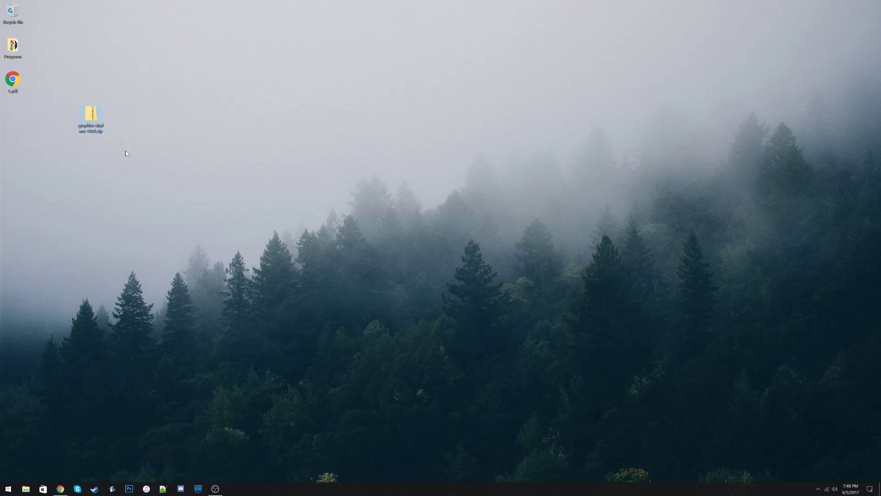
double_click(90, 117)
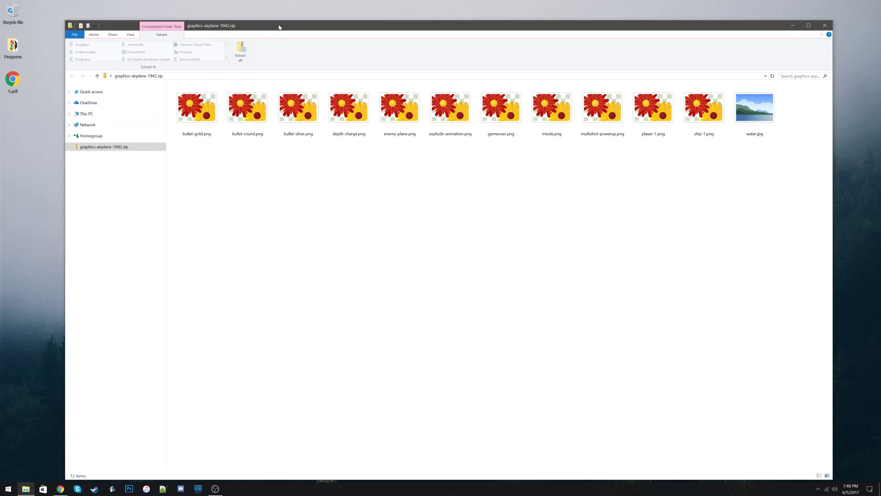
left_click_drag(793, 186, 222, 144)
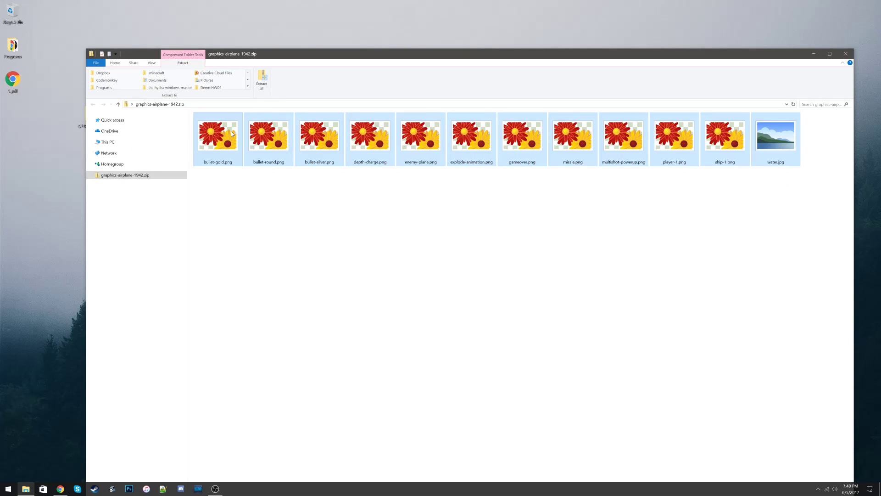
left_click_drag(275, 56, 254, 204)
left_click_drag(287, 279, 305, 63)
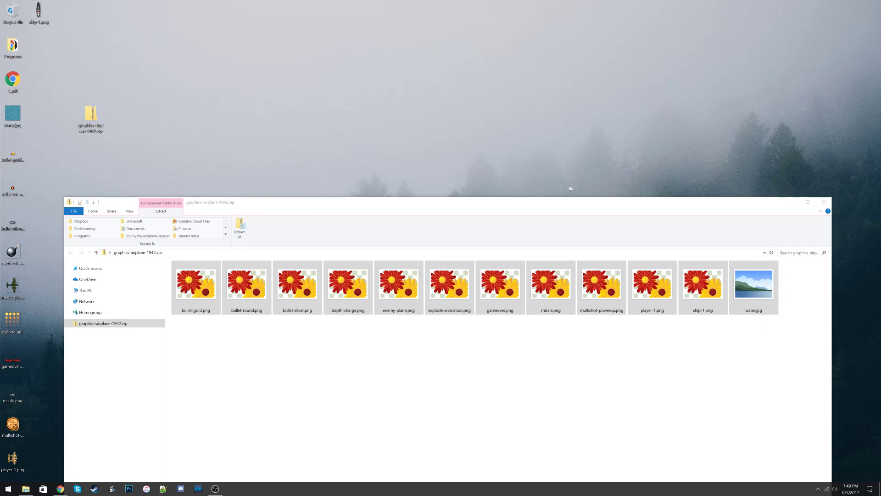
left_click(823, 202)
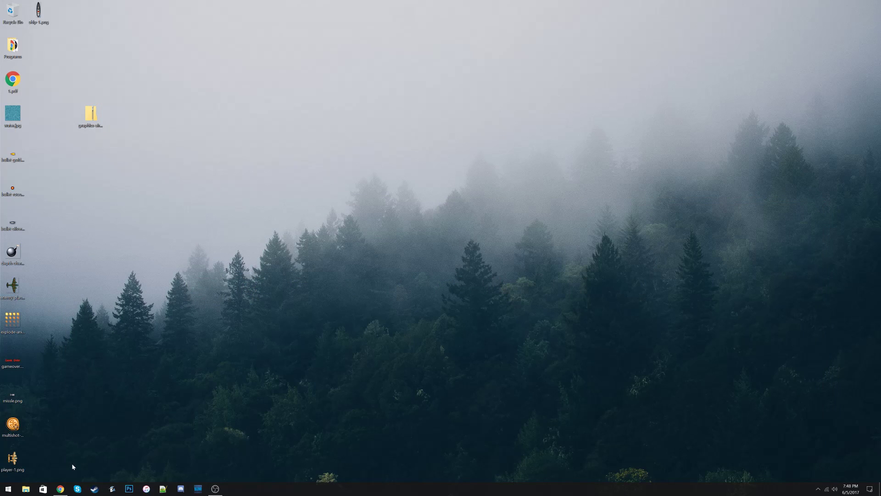
- Return to Construct 3 and load player-1.png from the Desktop as the Player sprite's image, closing the Animations Editor
left_click(61, 489)
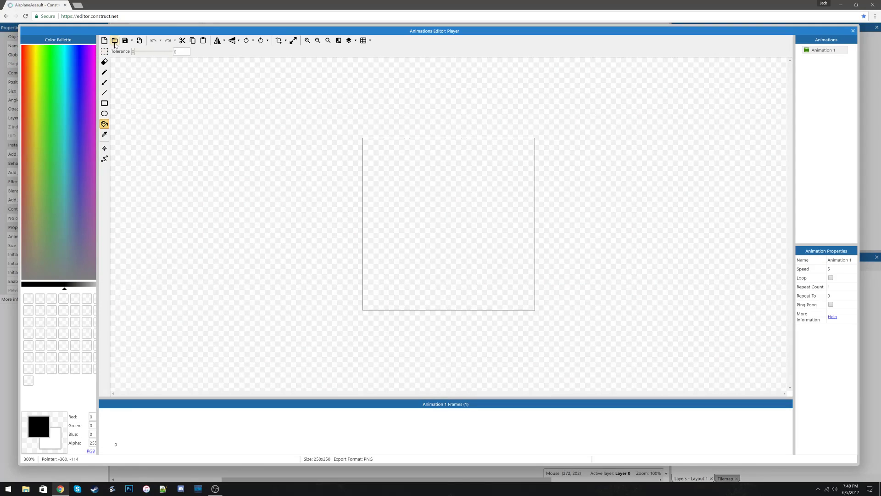
left_click(114, 41)
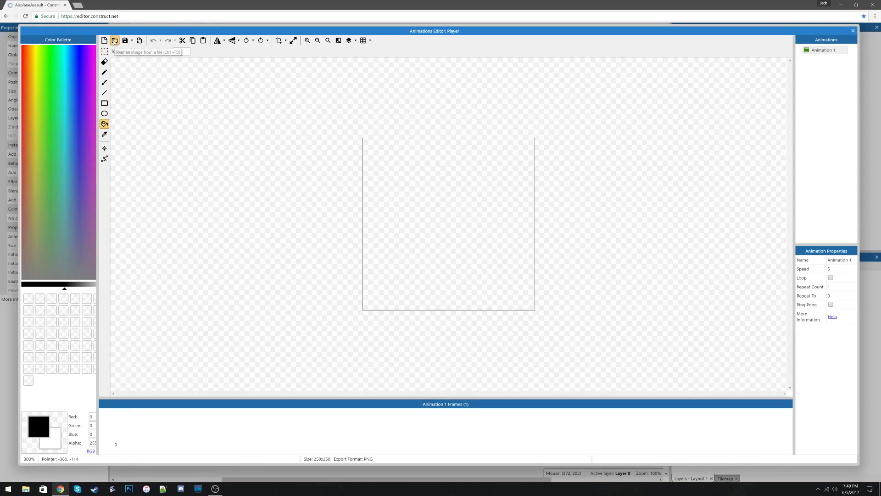
left_click(28, 73)
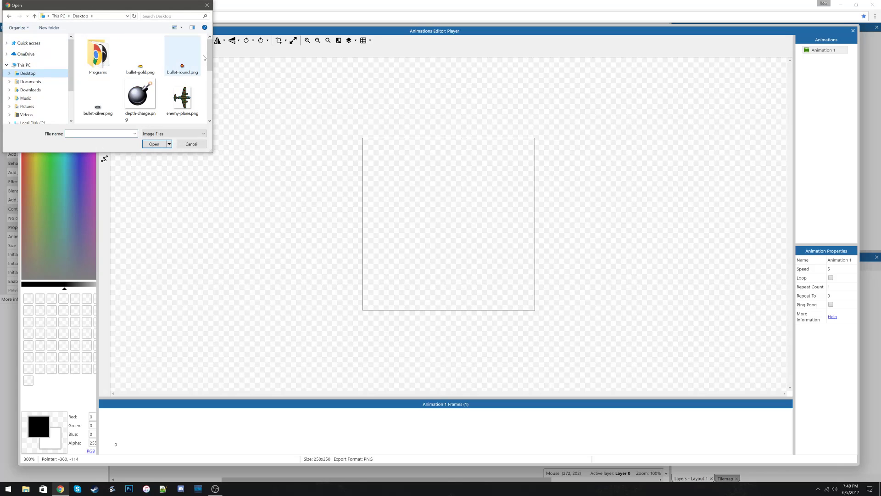
left_click_drag(211, 57, 211, 96)
left_click(144, 91)
double_click(146, 84)
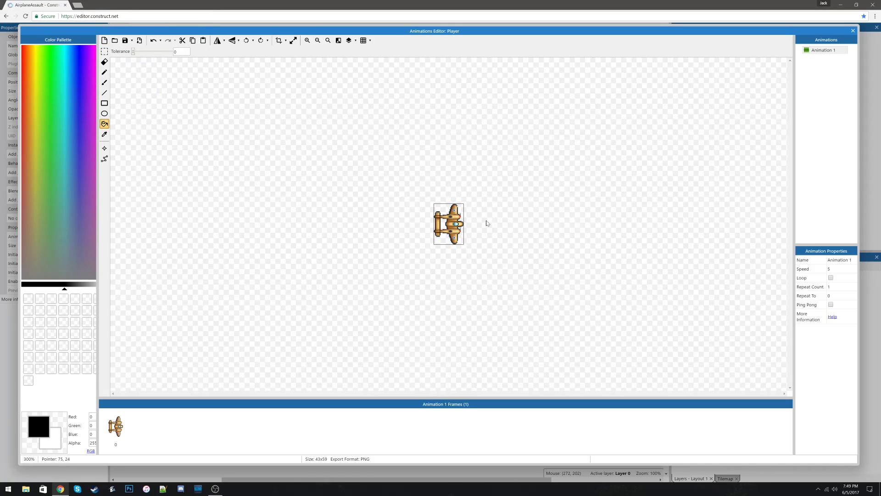
left_click(853, 31)
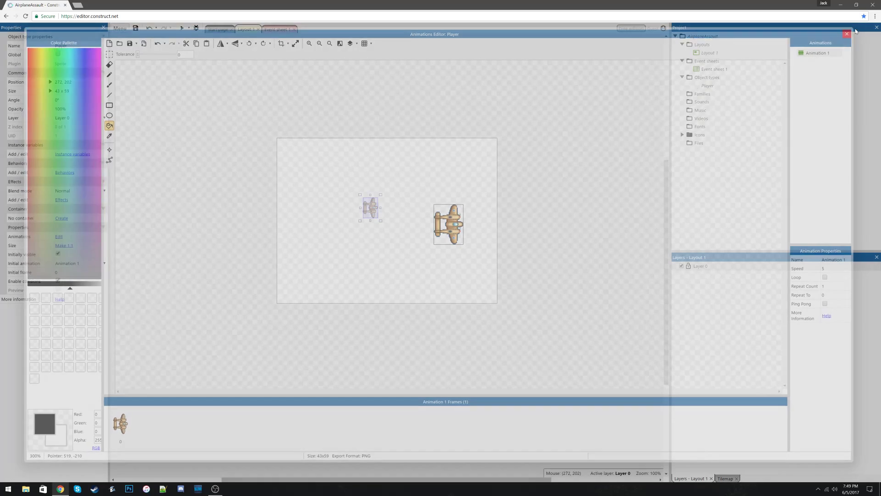
- Move the Player sprite to the lower middle of the layout, at about 301, 366
scroll(391, 230, "up", 1)
scroll(390, 230, "up", 6, "ctrl")
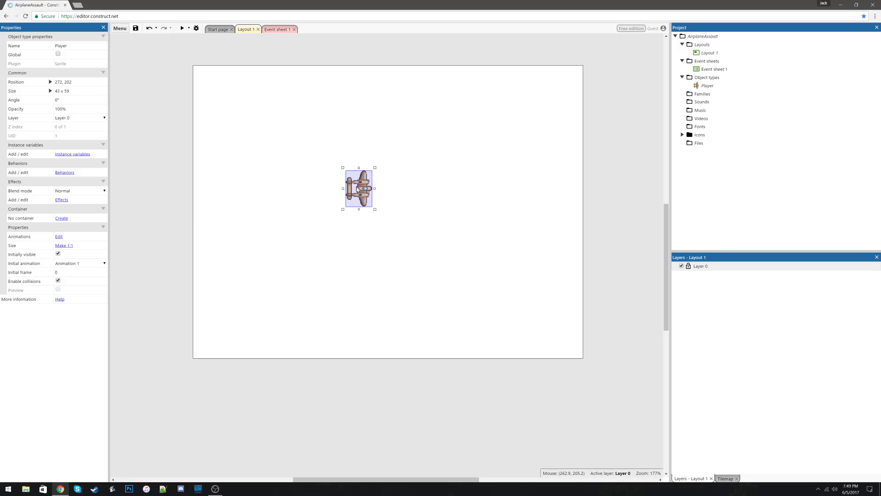
left_click_drag(358, 185, 376, 281)
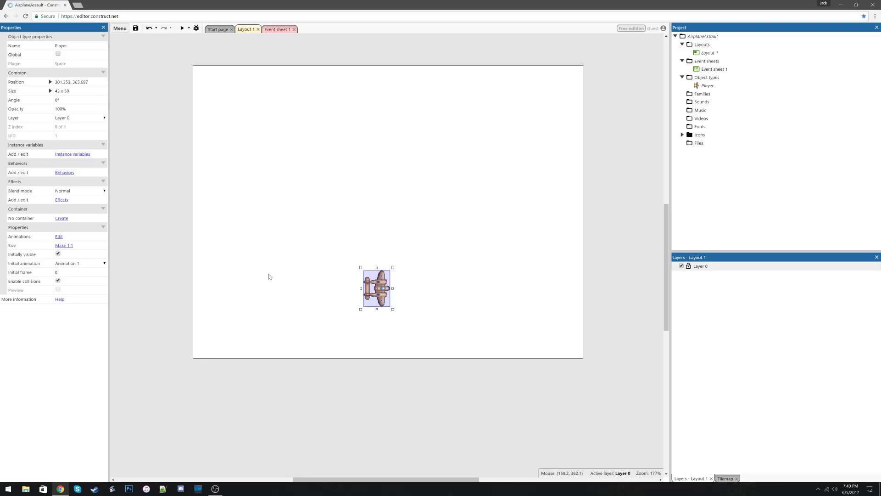
- Add the 8 Direction movement behavior to the Player sprite
left_click(64, 173)
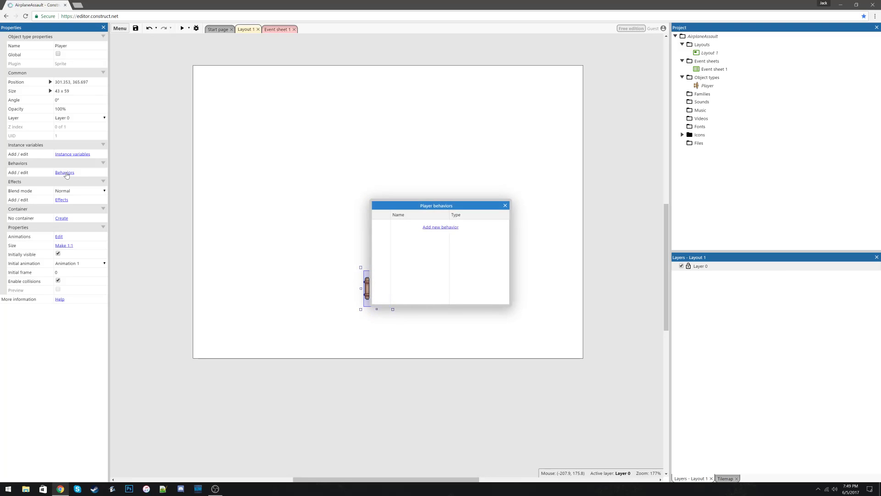
left_click(441, 228)
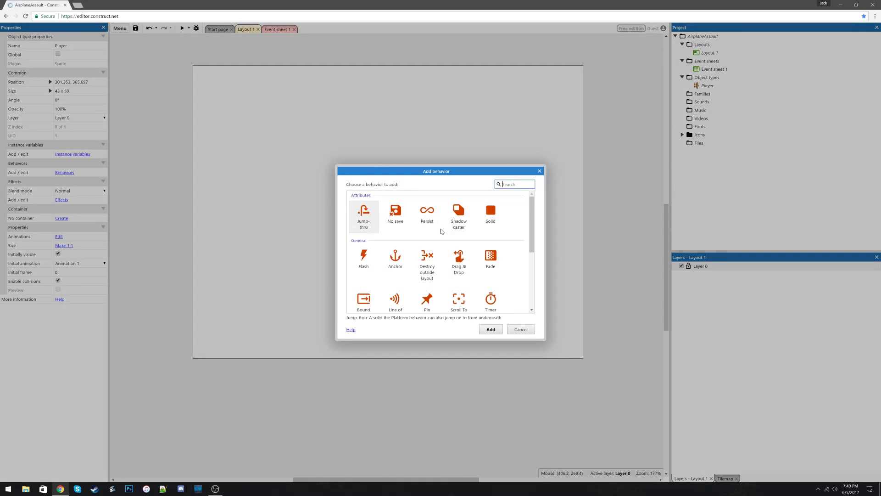
scroll(532, 247, "down", 2)
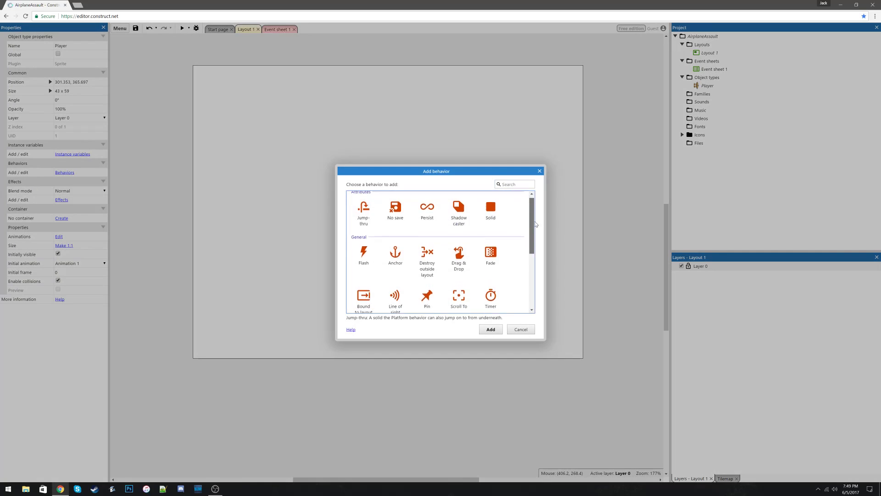
scroll(544, 275, "down", 1)
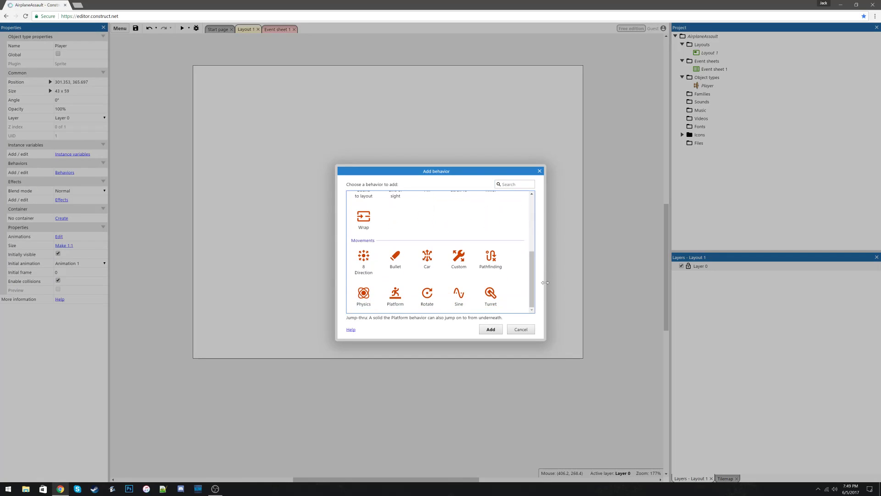
double_click(364, 260)
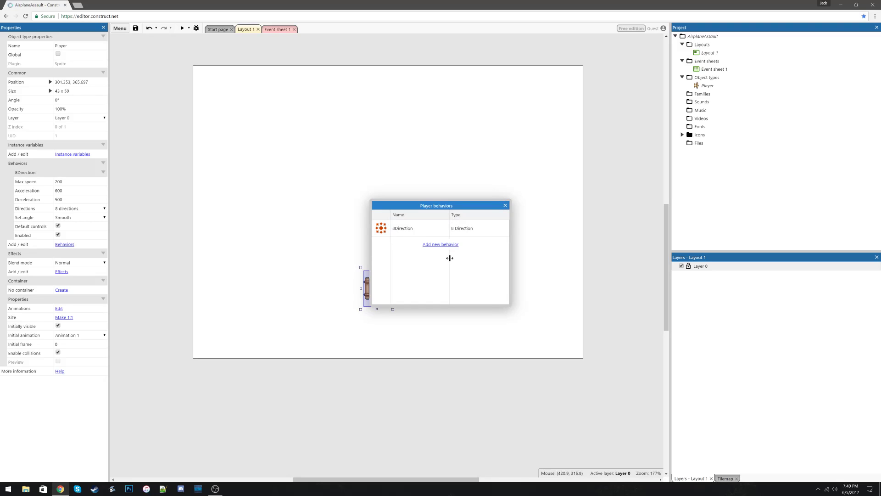
left_click(506, 205)
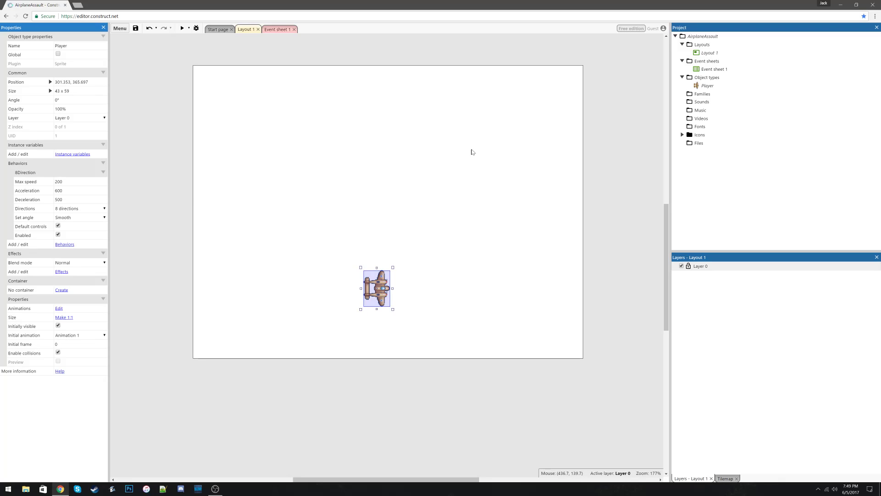
- Set the Set angle option of the Player's 8Direction behavior to No
left_click_drag(265, 75, 437, 185)
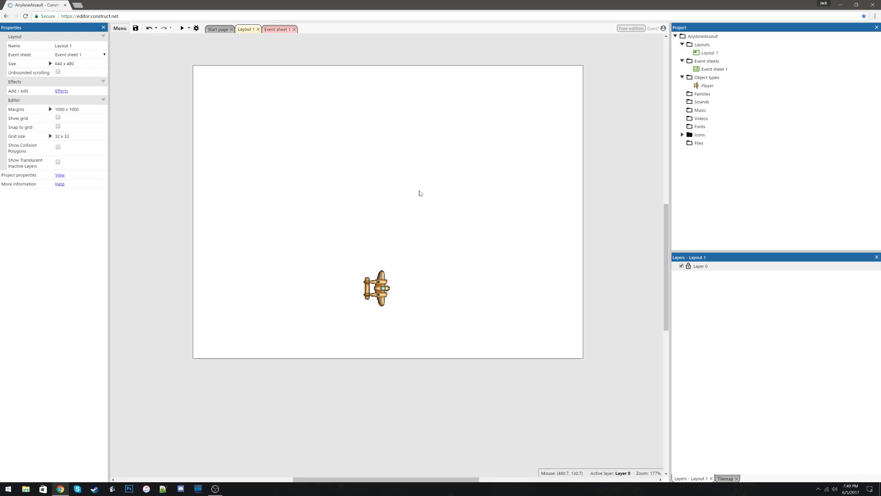
left_click(388, 294)
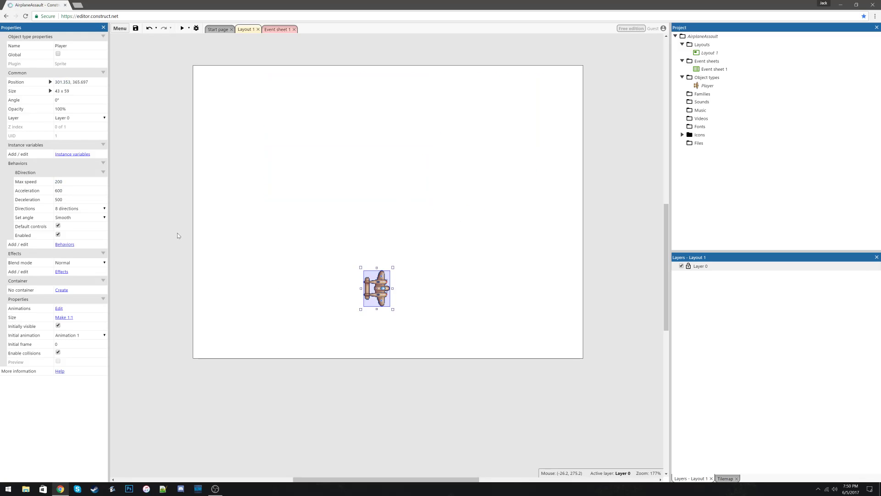
left_click(104, 217)
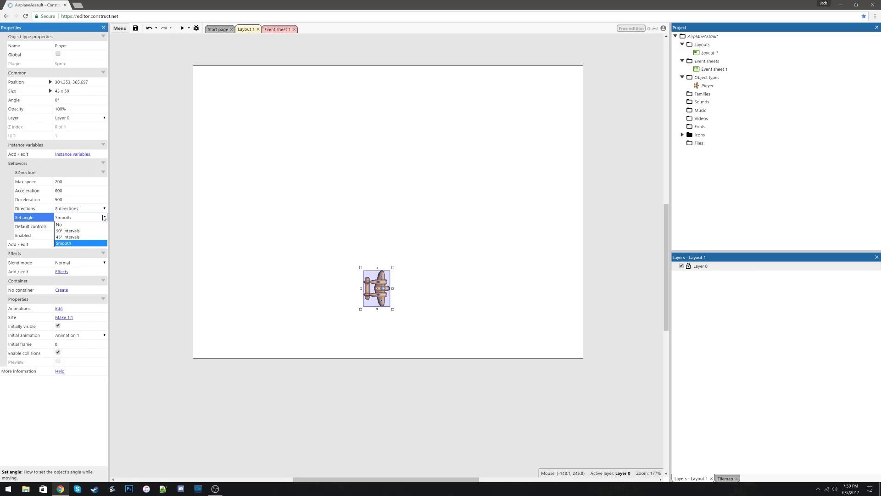
left_click(67, 225)
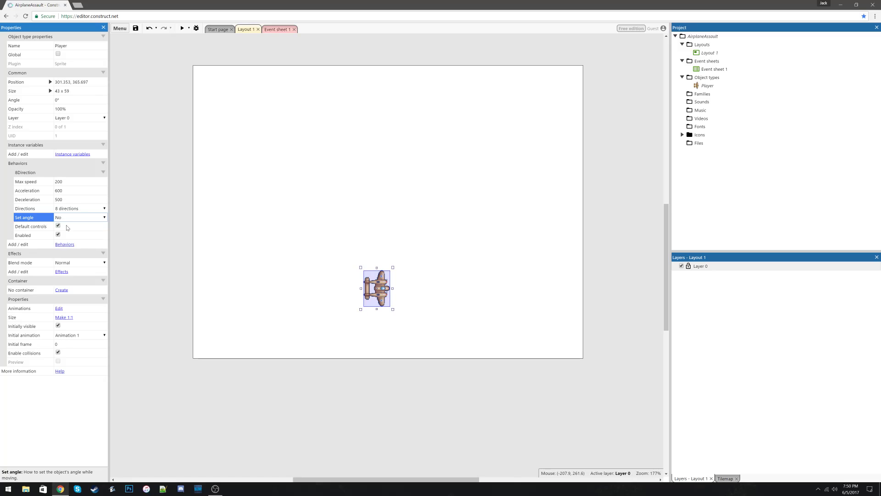
left_click(205, 197)
left_click(373, 277)
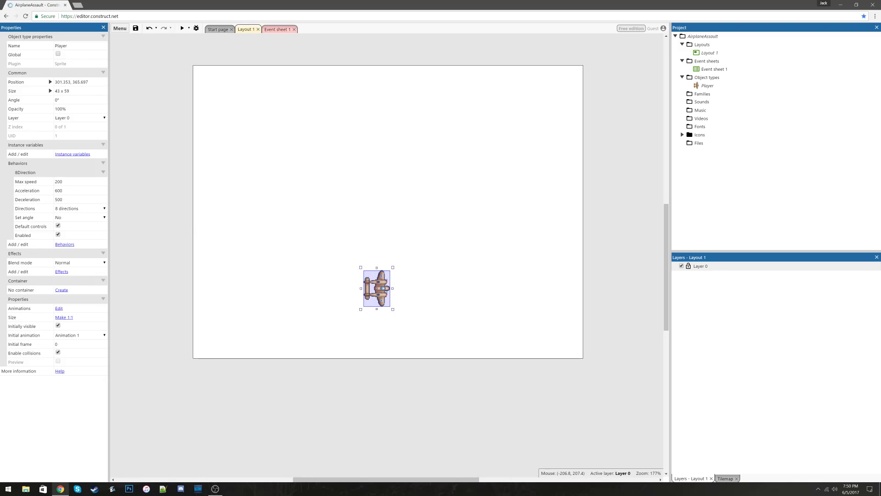
- Set the Player's 8Direction max speed to 300 and acceleration to 150
left_click(62, 190)
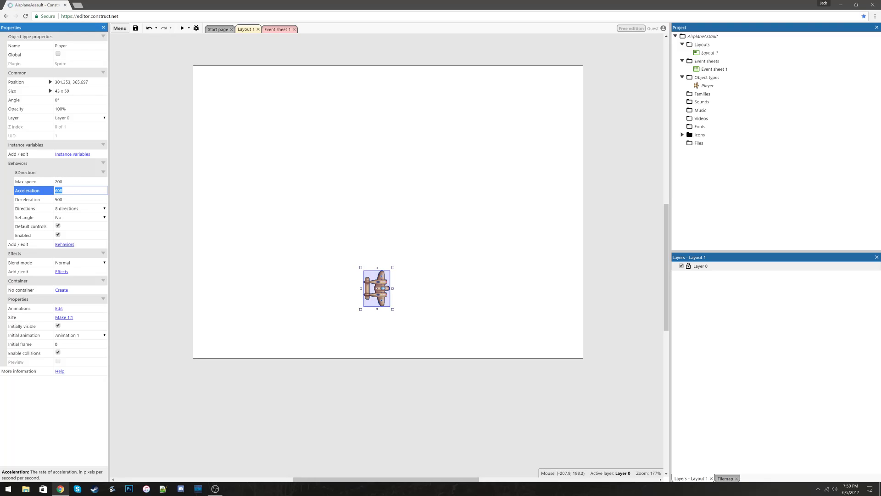
left_click(63, 181)
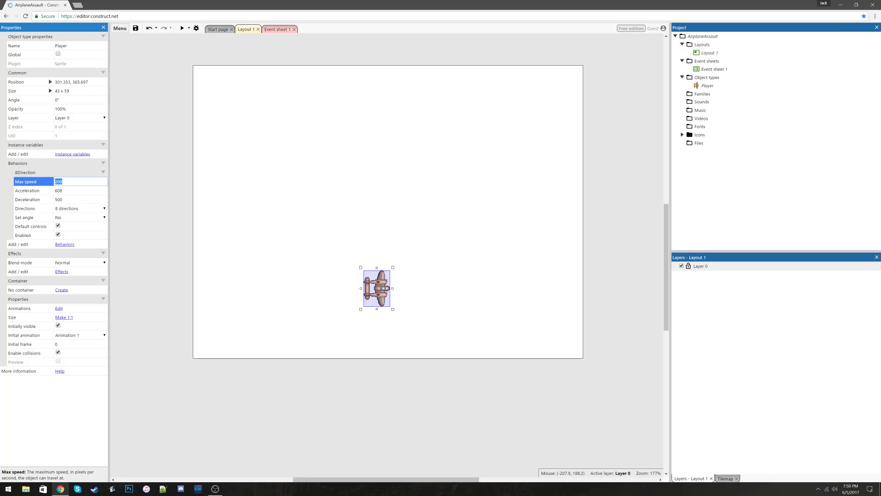
type("300")
key("Tab")
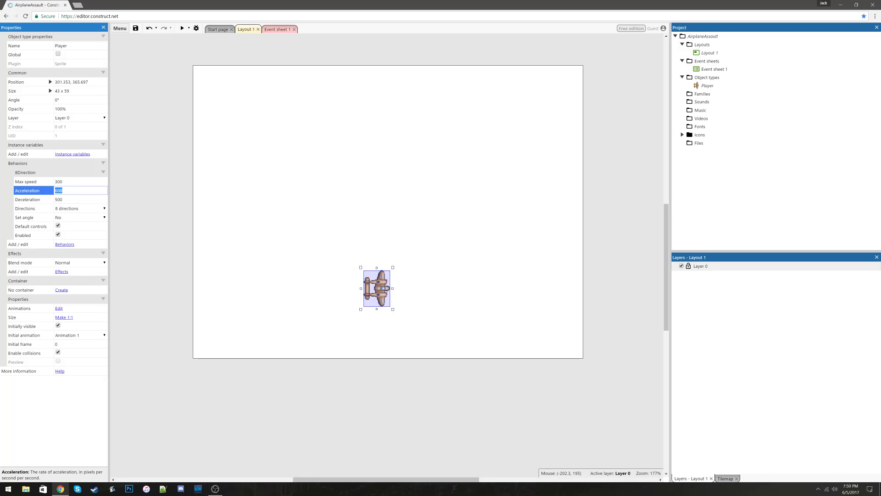
type("150")
key("Tab")
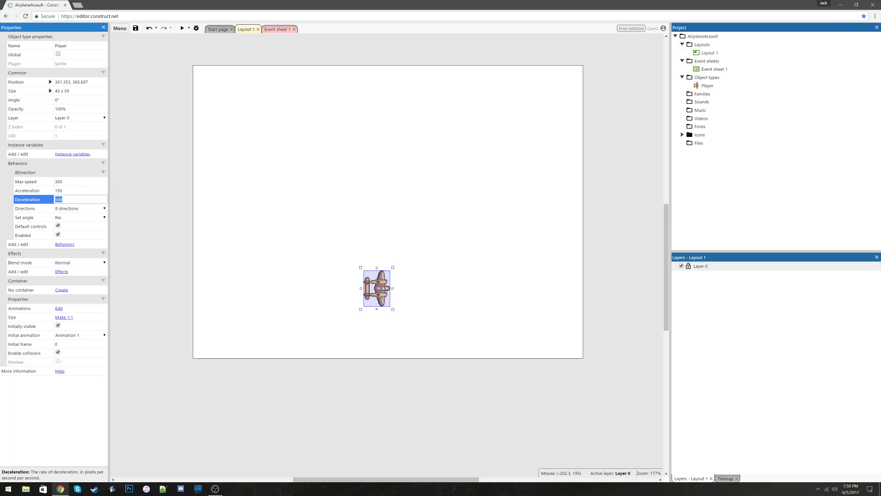
left_click(159, 212)
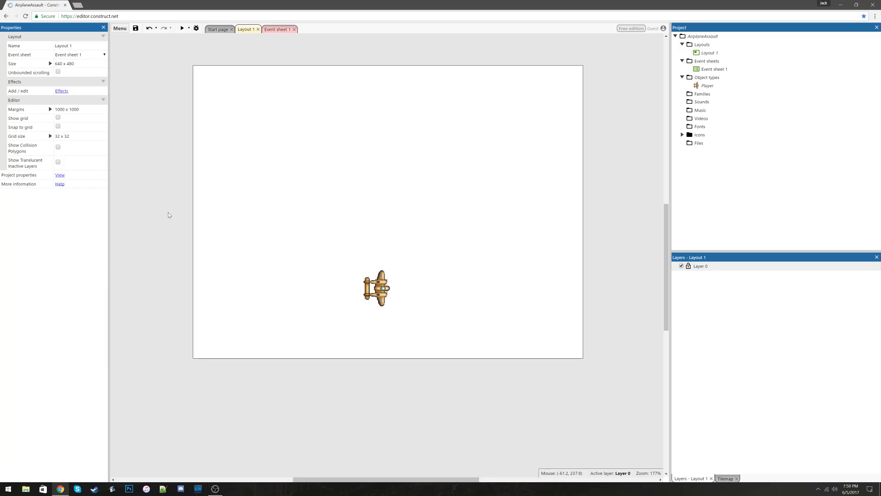
- Move the Player sprite slightly down and to the right in the layout, to about 310, 392
left_click(373, 278)
mouse_move(372, 277)
left_mouse_down()
mouse_move(399, 280)
mouse_move(378, 292)
left_mouse_up()
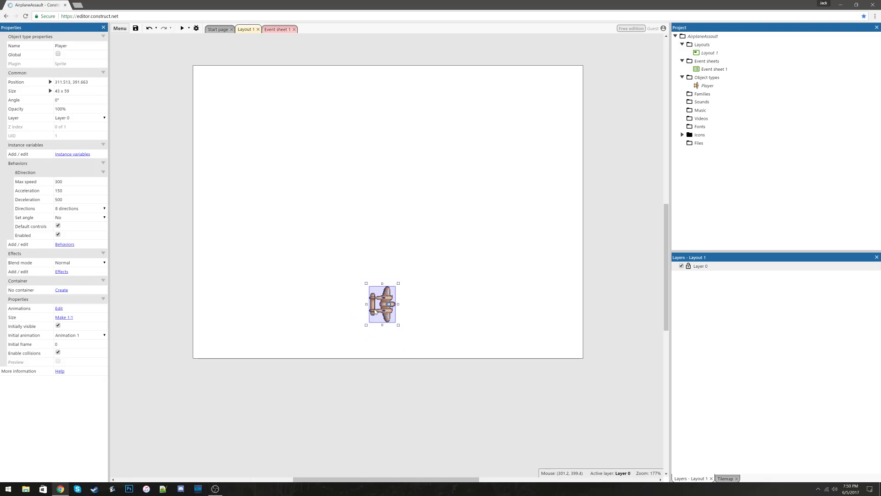
- Preview the layout in a maximized window, test flying the plane left and right, and close the preview
left_click(182, 29)
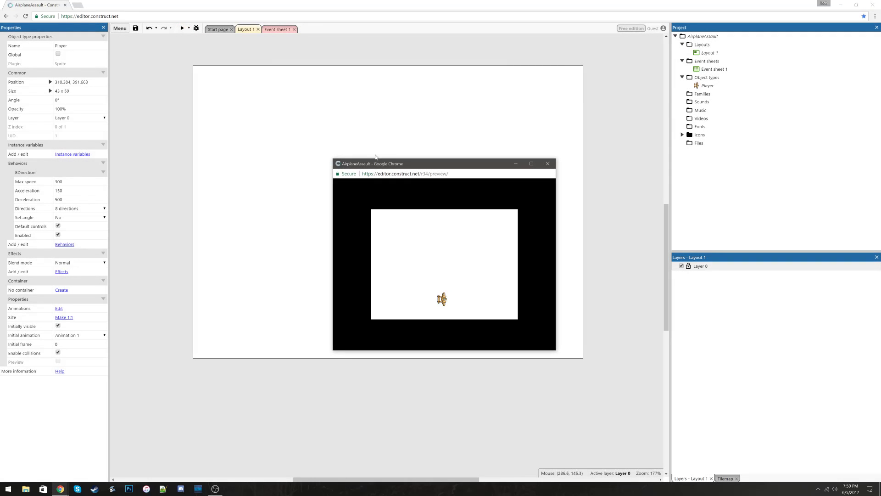
left_click_drag(392, 161, 327, 143)
key("Right")
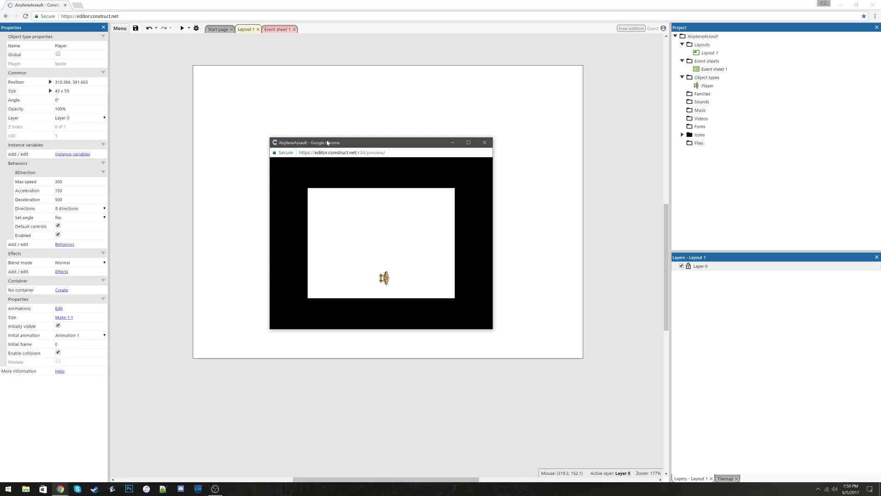
key("Left")
key("Right")
left_click(468, 142)
key("Right")
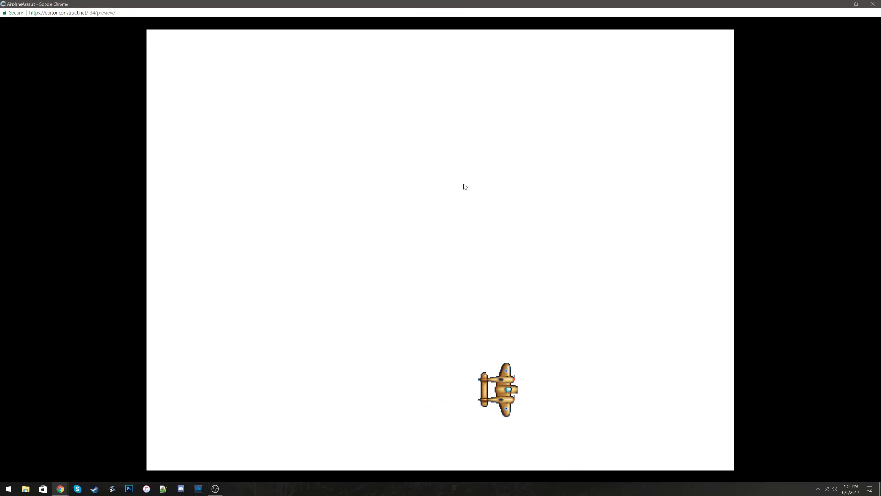
key("Left")
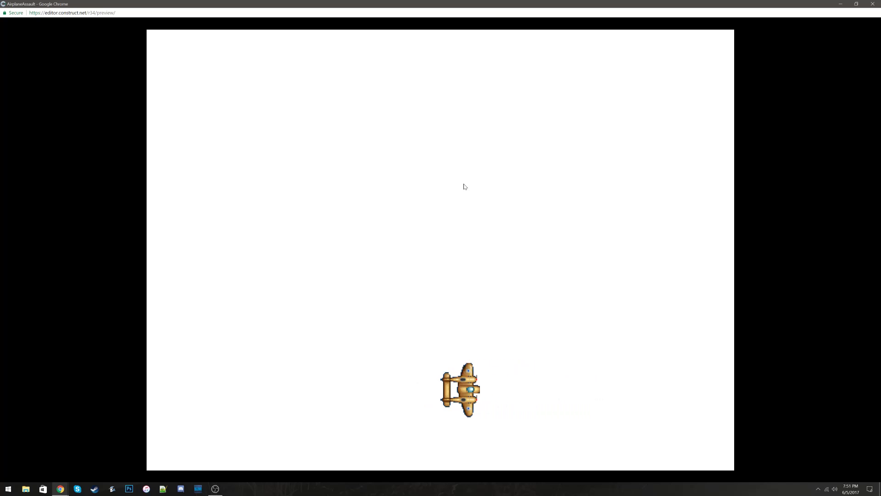
key("Right")
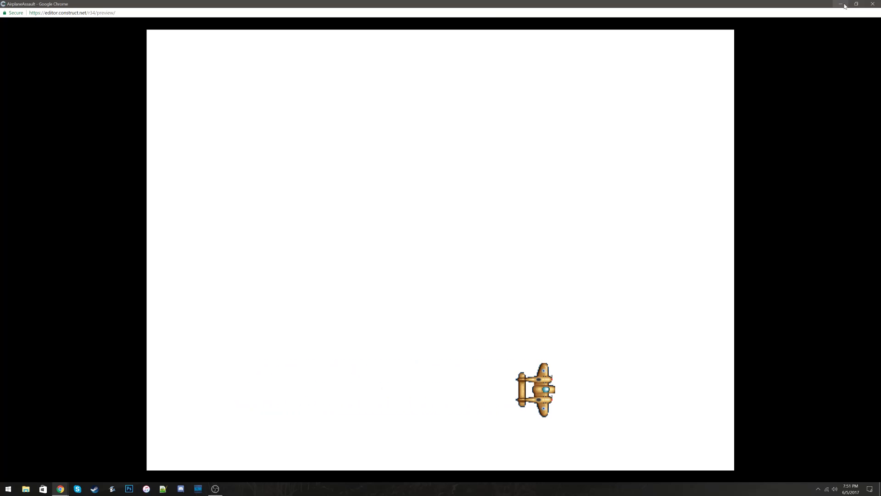
left_click(874, 3)
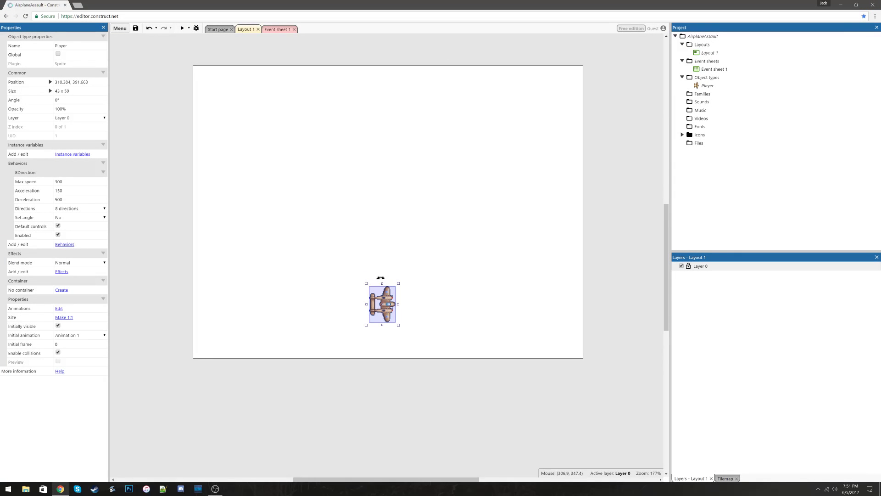
- Set the Player's 8Direction max speed to 500 and acceleration to 250
left_click(69, 181)
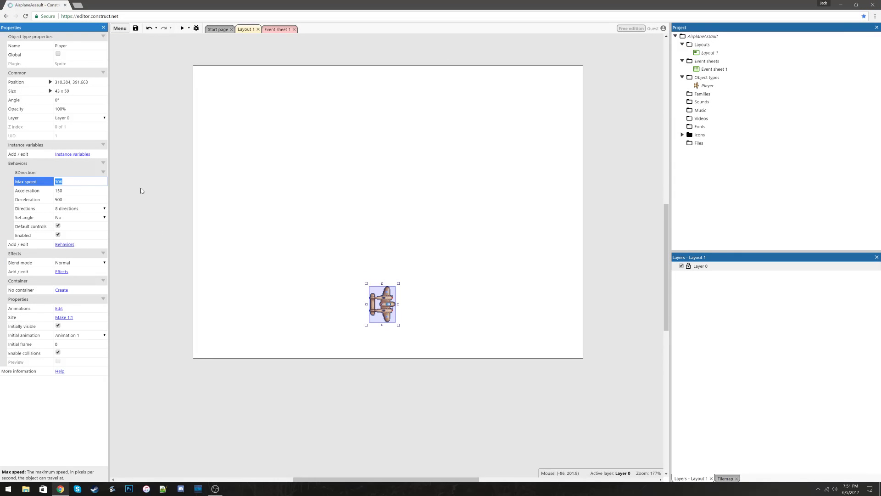
type("500")
left_click(69, 191)
type("2")
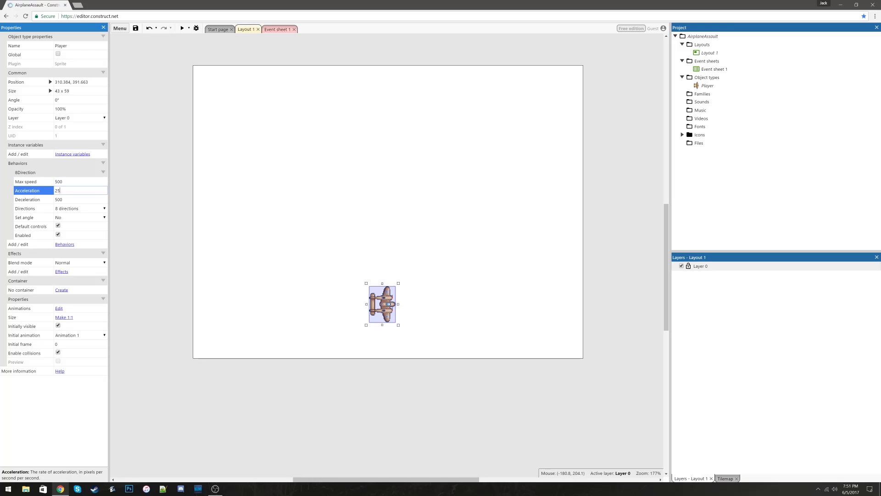
left_click(158, 185)
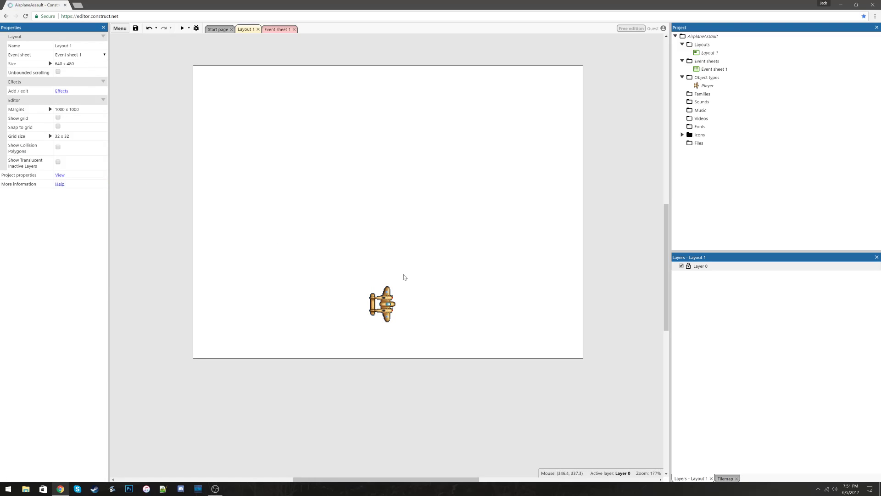
- Rotate the Player sprite's image 90° counter-clockwise so the plane faces up, and close the Animations Editor
left_click(386, 315)
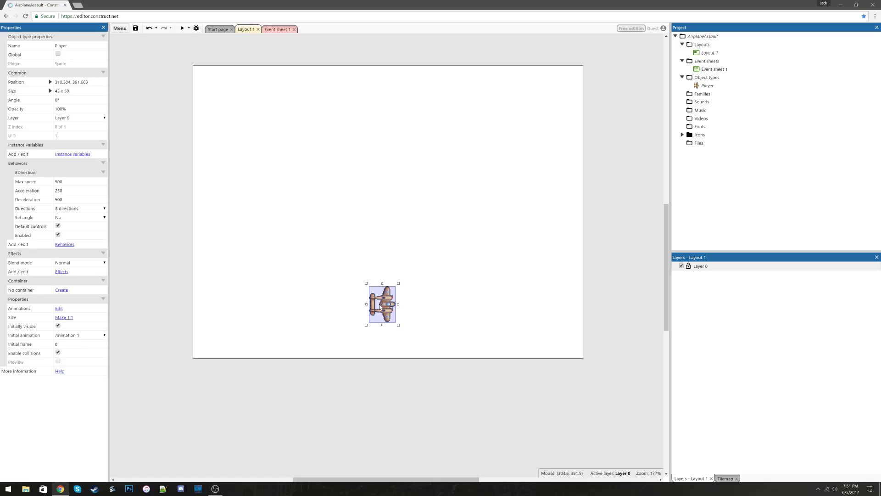
double_click(382, 302)
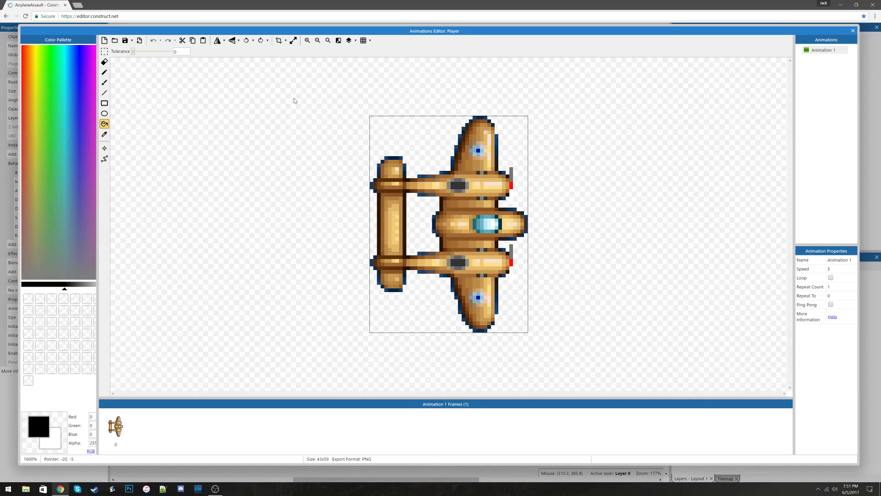
left_click(246, 41)
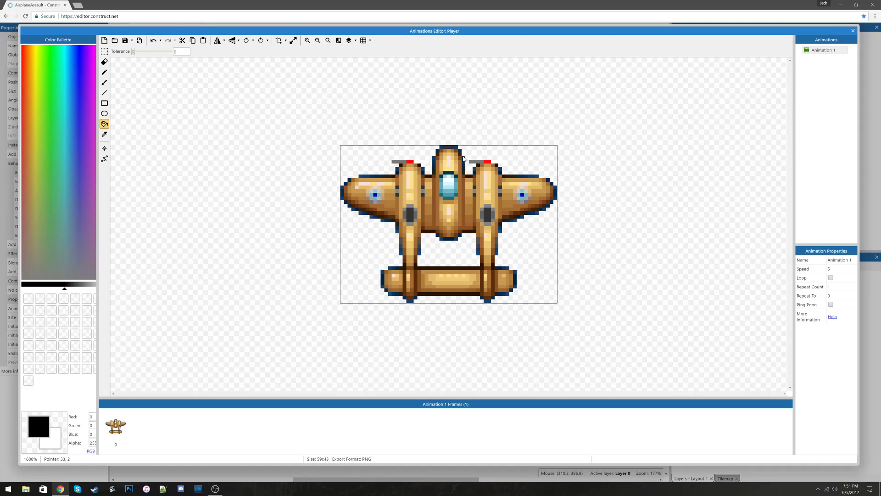
left_click(853, 31)
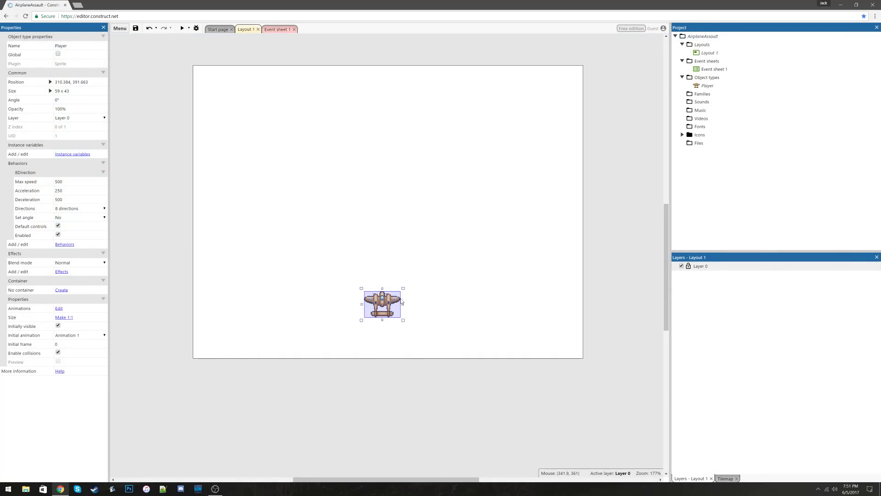
- Preview the layout, test the upward-facing plane's movement sideways and downward, and return to the editor
left_click(181, 28)
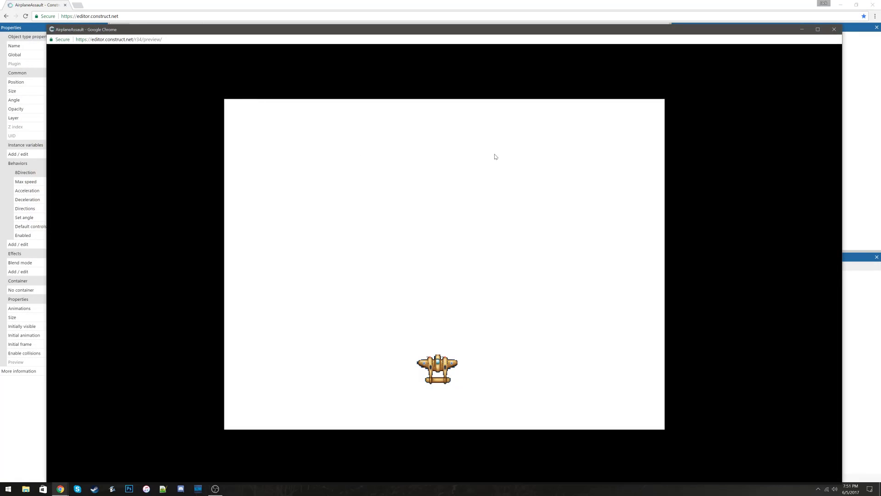
key("Left")
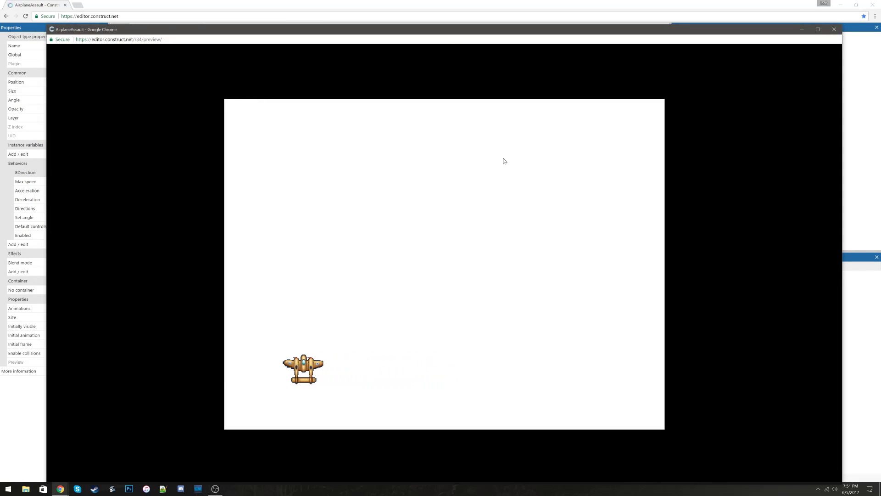
key("Down")
key("Right")
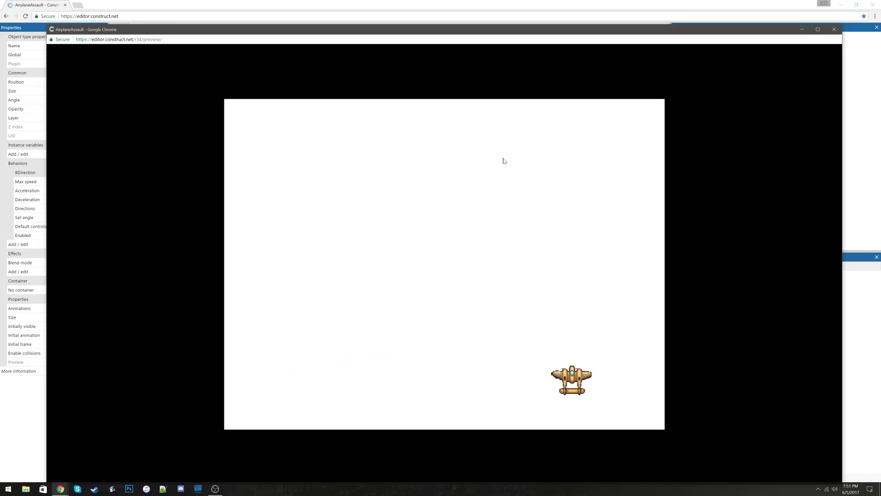
key("Left")
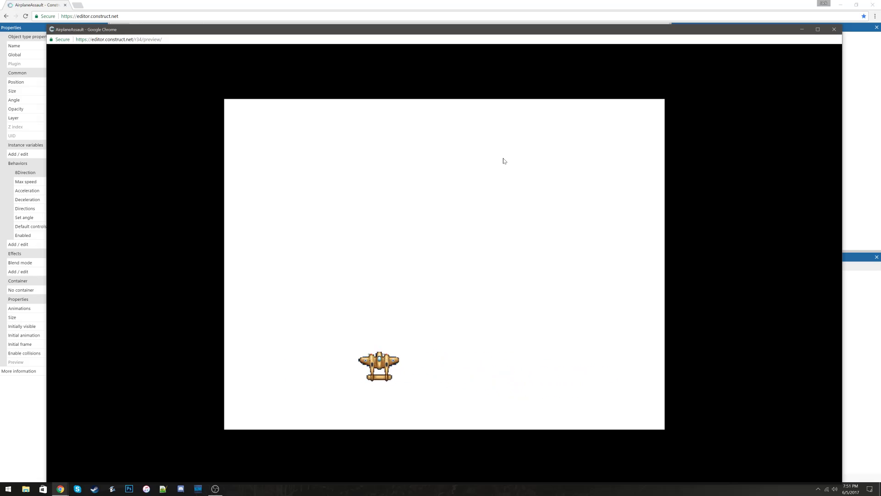
key("Right")
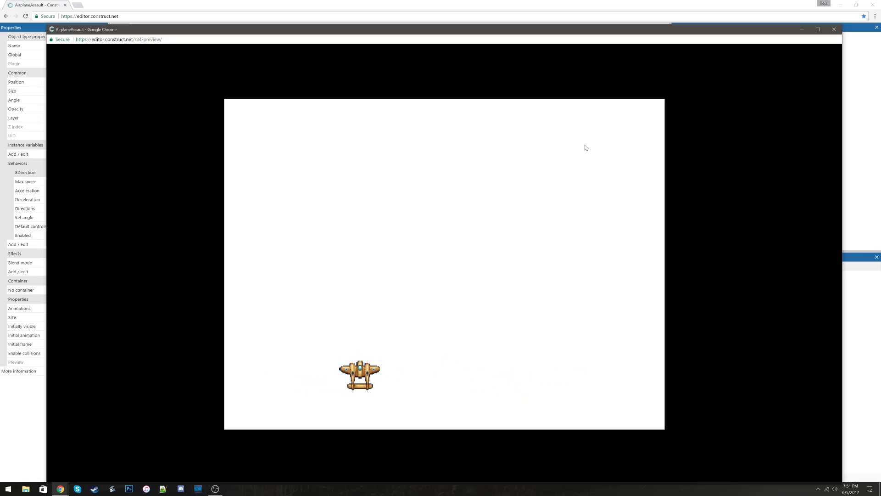
left_click(802, 31)
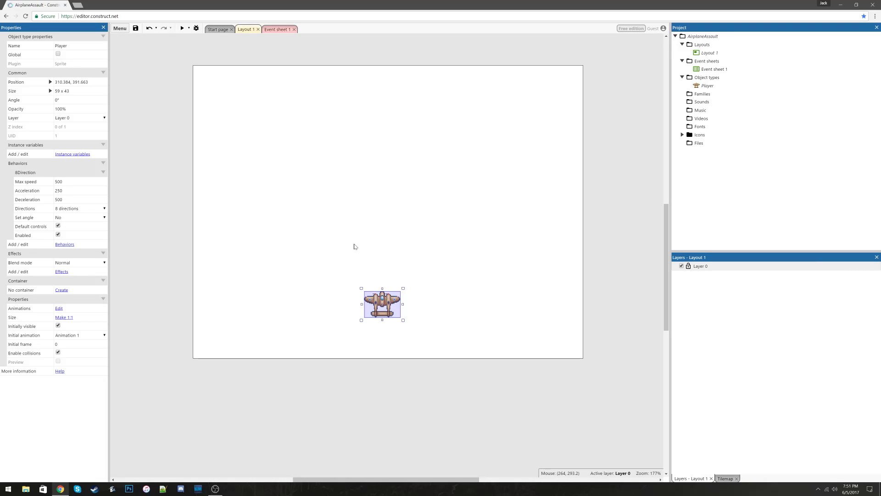
- Add the Bound to layout behavior to the Player sprite and close the behaviors dialog
left_click(62, 245)
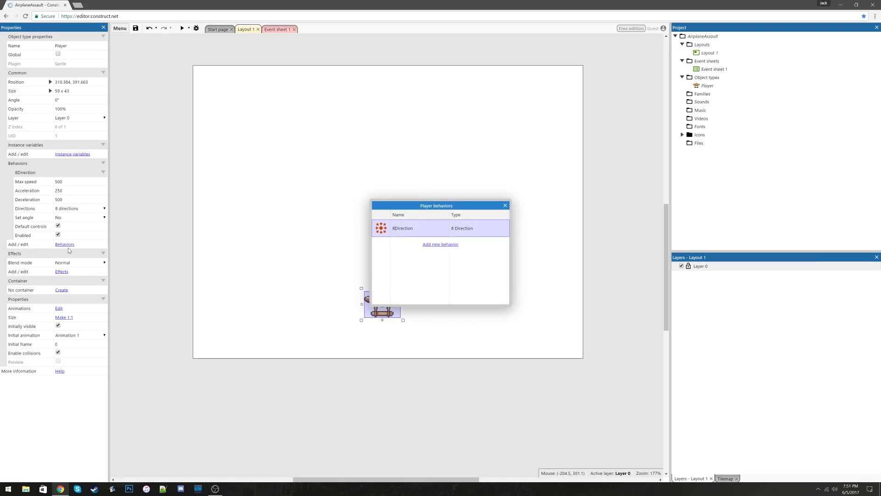
left_click_drag(419, 207, 418, 224)
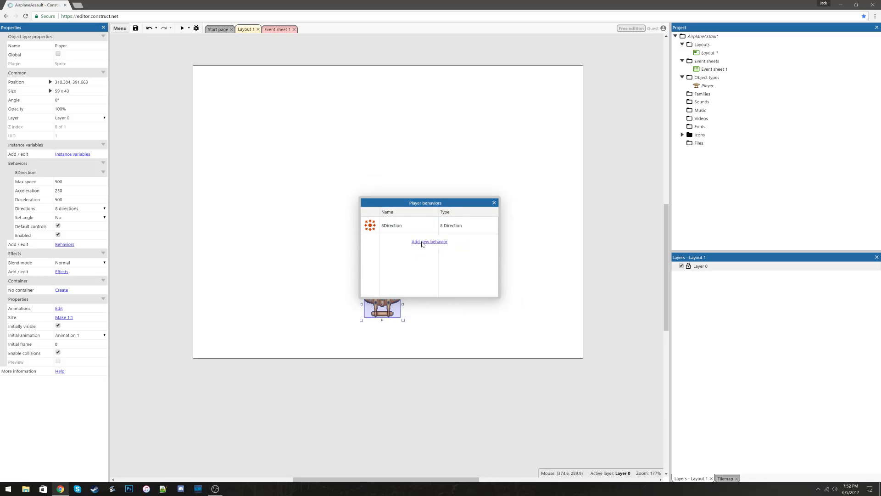
left_click(422, 242)
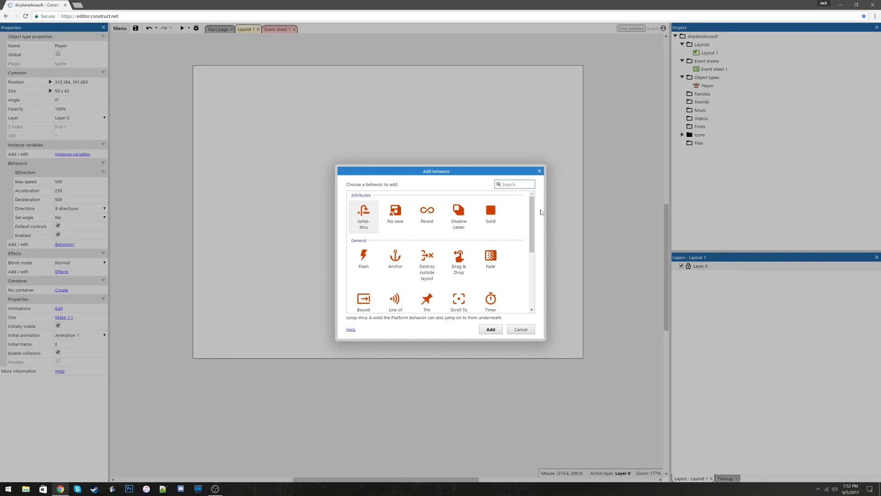
left_click_drag(533, 212, 534, 237)
double_click(363, 254)
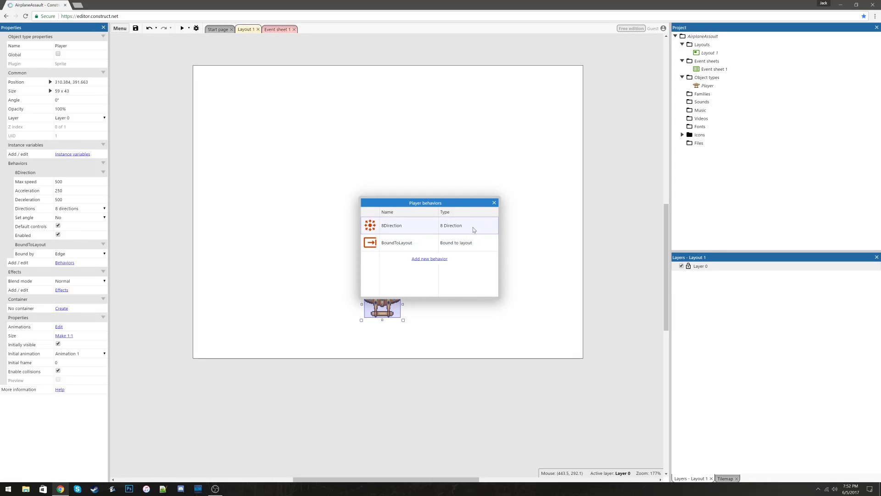
left_click(495, 202)
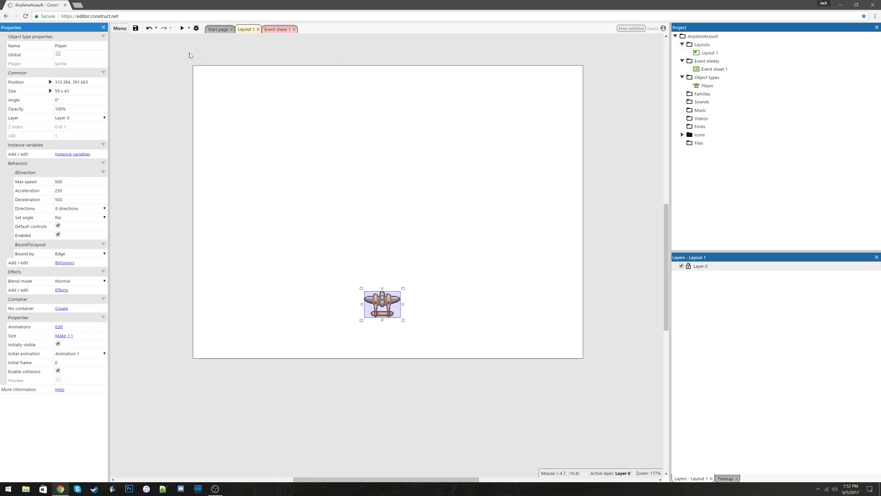
- Preview the layout, fly the plane against the layout's edges to test the bounds, and return to the editor
left_click(182, 28)
key("Left")
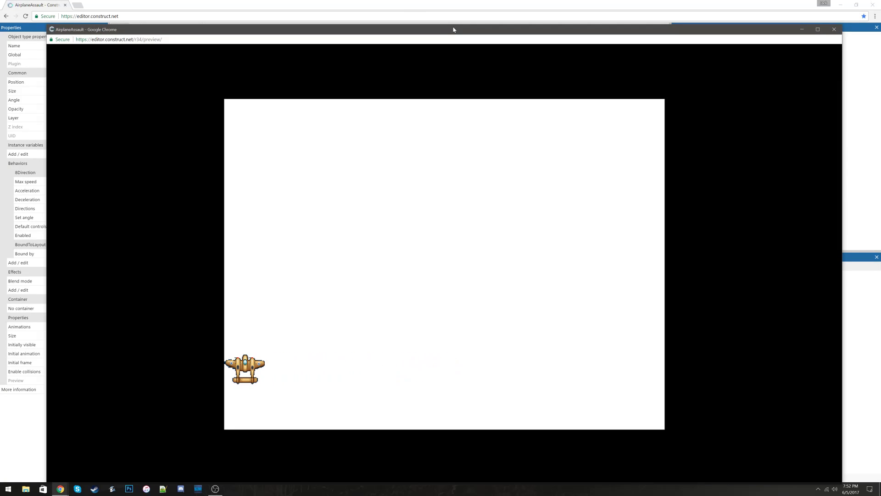
key("Right")
key("Down")
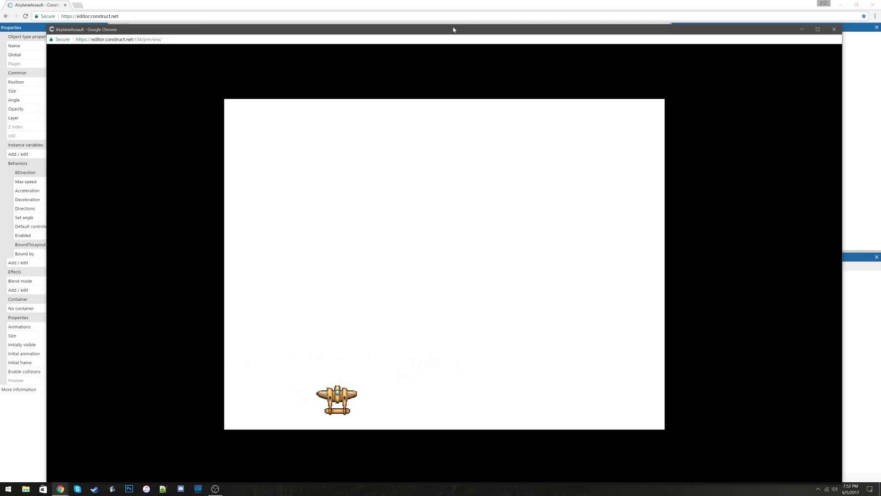
key("Right")
key("Up")
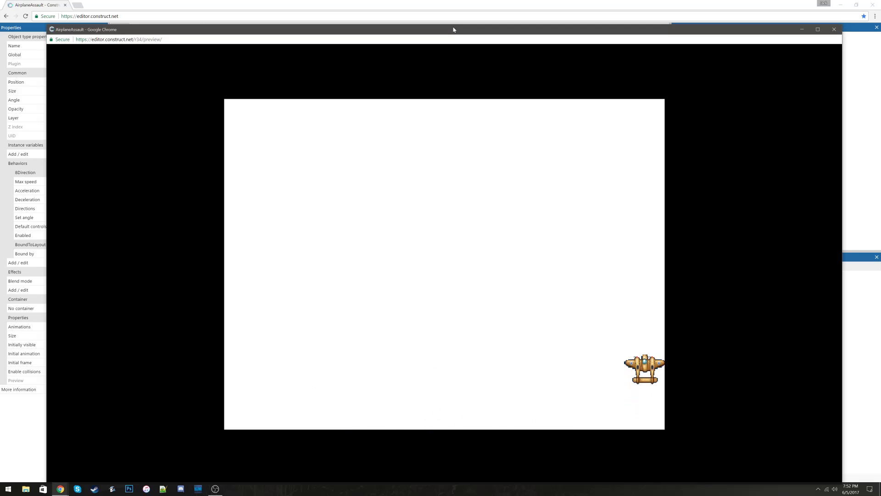
key("Left")
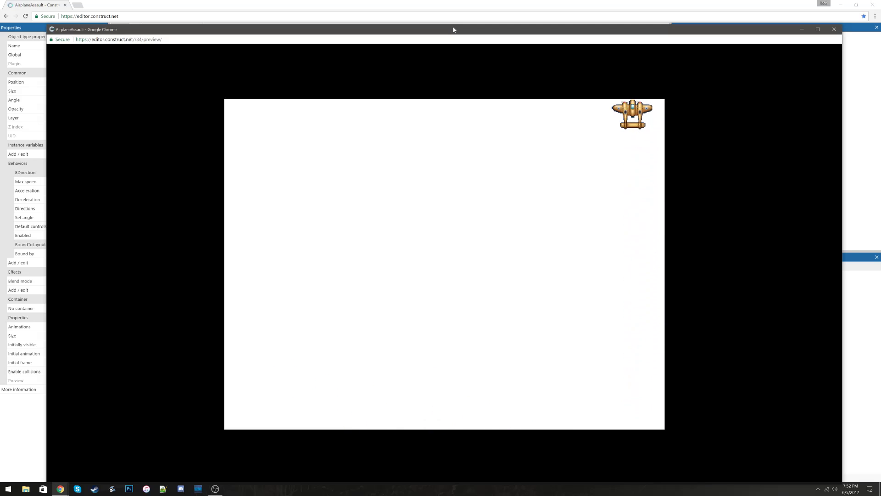
left_click(850, 45)
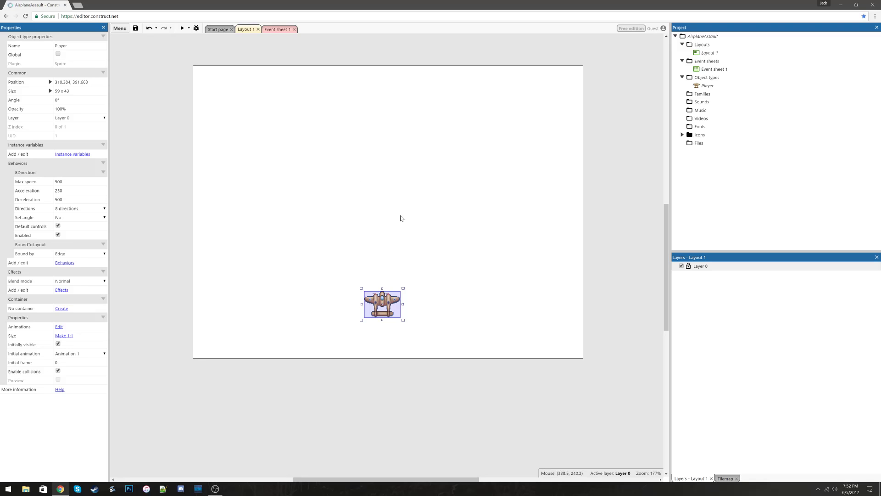
- Open the Player sprite's image for editing and add Image Point 1 on the plane's nose at 29, 0
double_click(384, 310)
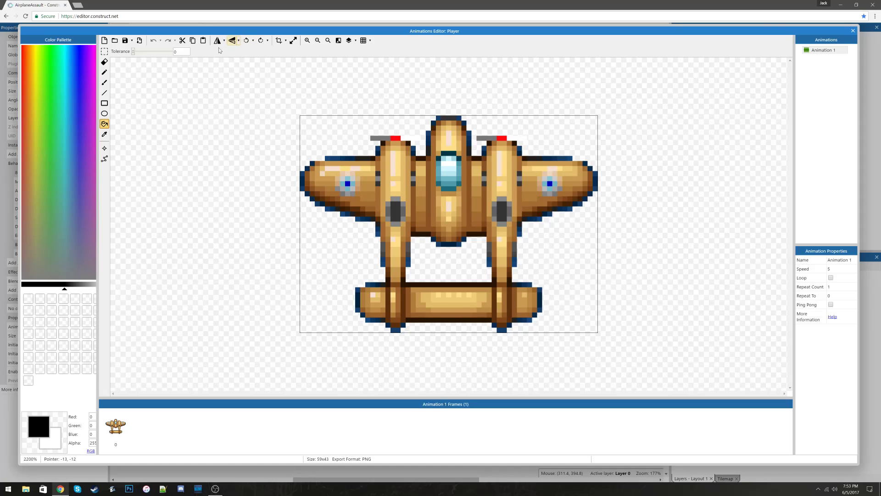
left_click(106, 147)
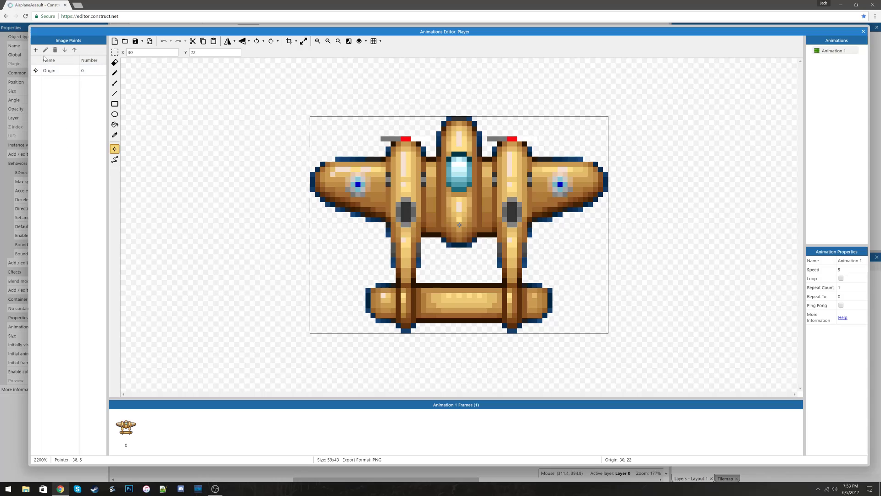
left_click(43, 73)
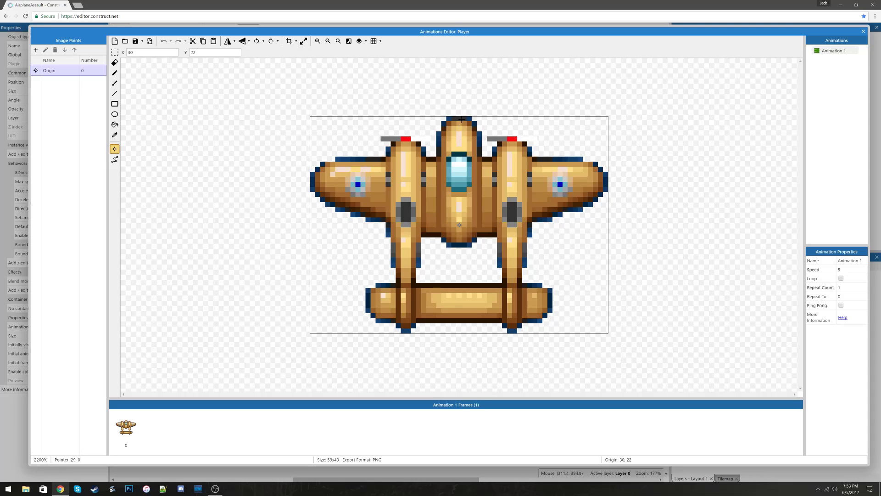
left_click(36, 50)
left_click(35, 50)
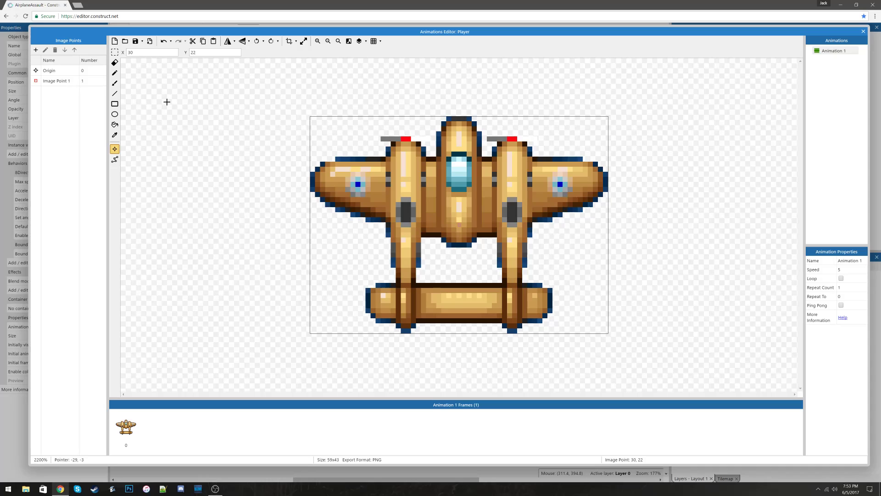
left_click(458, 118)
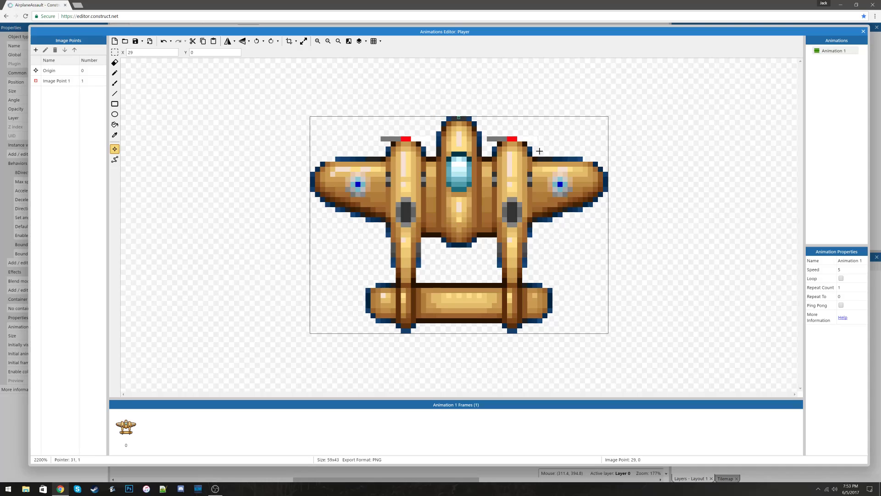
- Add Image Points 2 and 3 to the Player, placing Image Point 3 on the right propeller at 40, 4, and close the Animations Editor
left_click(36, 49)
left_click(36, 49)
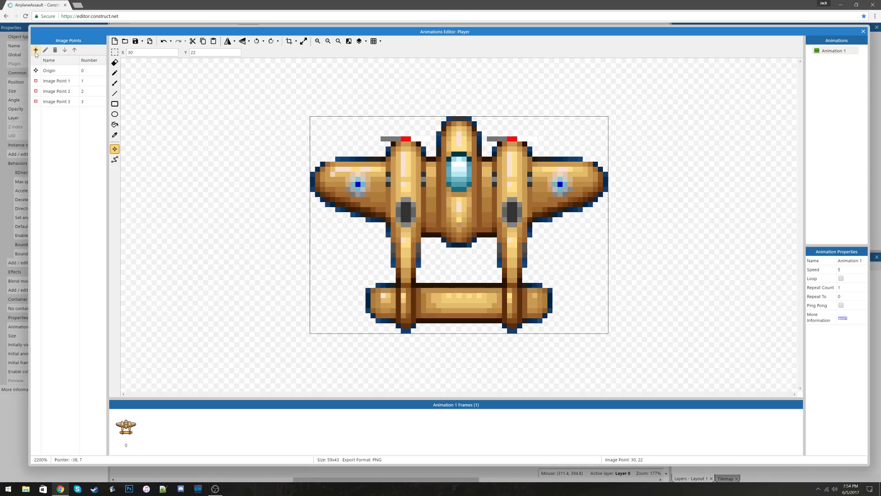
left_click(513, 137)
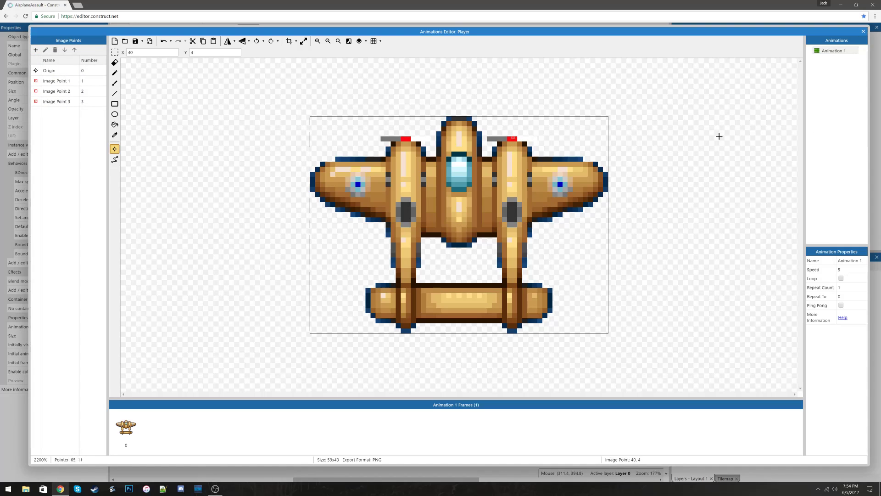
left_click(862, 31)
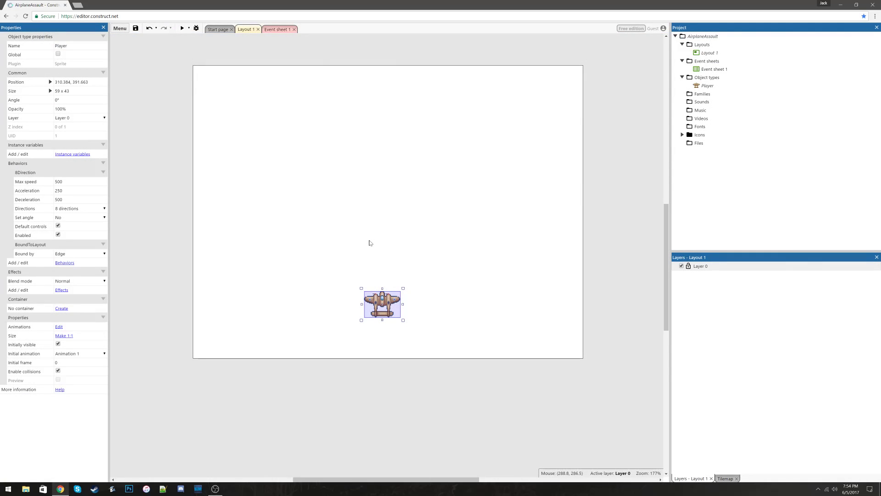
- Add the Flash behavior to the Player sprite and move the plane slightly up to about (315, 375)
left_click(64, 263)
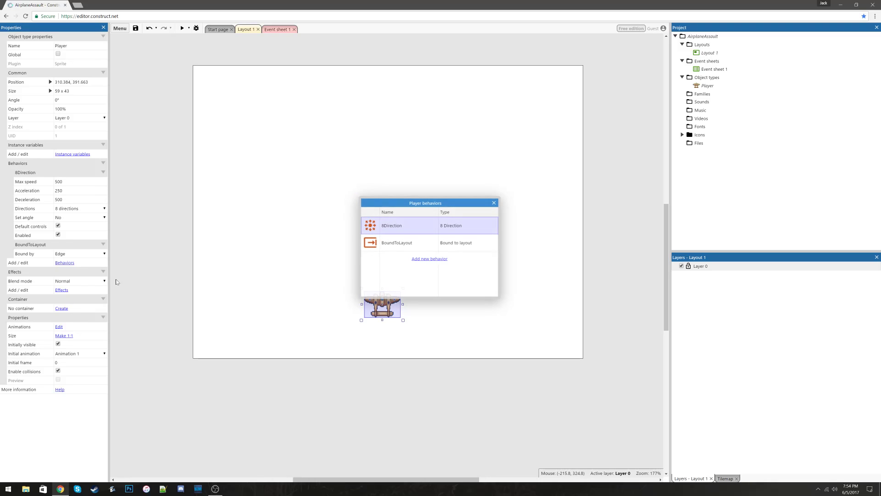
left_click(426, 259)
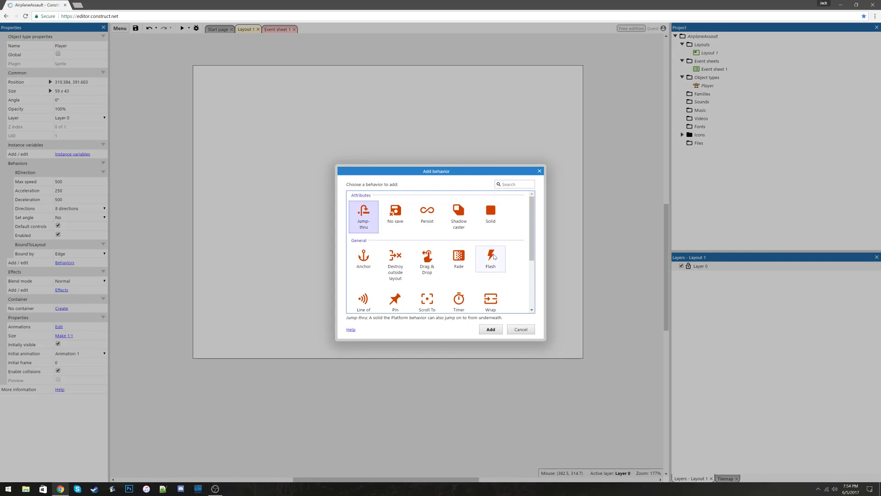
left_click(495, 255)
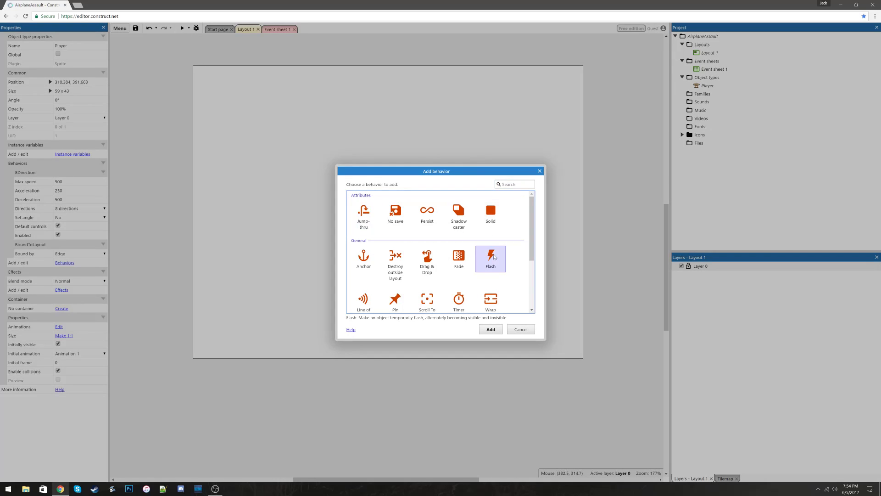
left_click(491, 330)
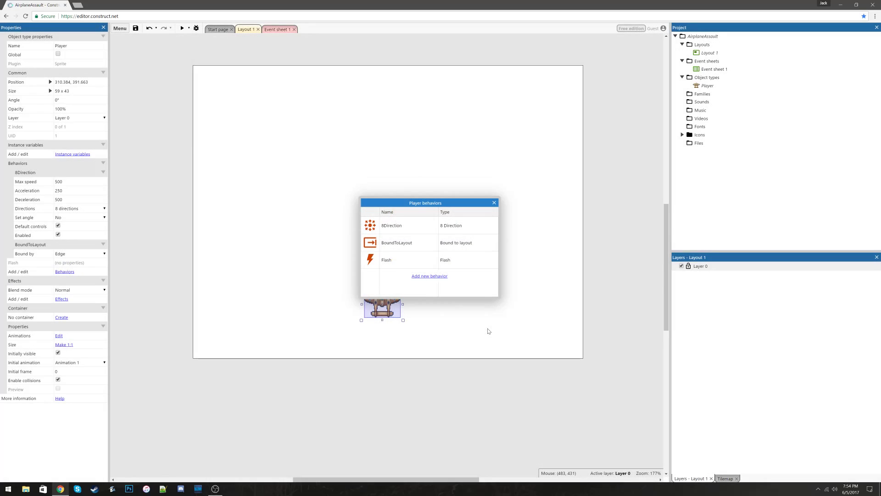
left_click(493, 203)
mouse_move(383, 308)
left_mouse_down()
mouse_move(395, 256)
mouse_move(386, 298)
left_mouse_up()
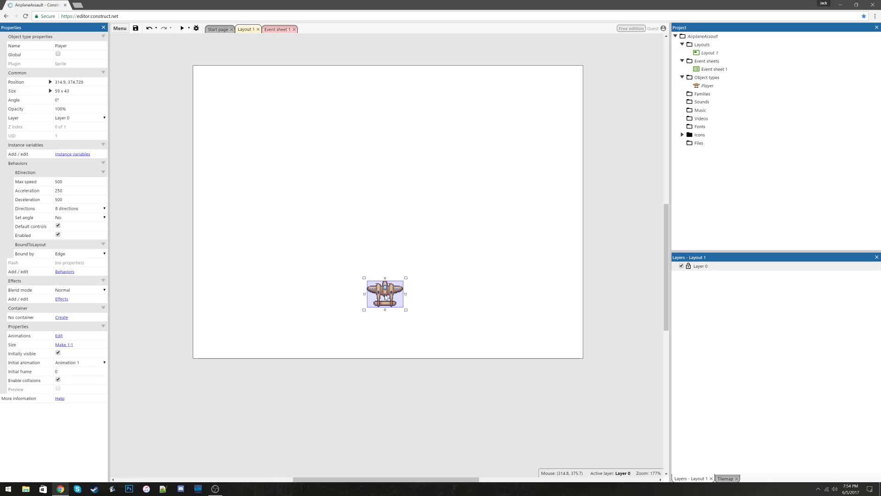
- Insert a Sprite object named EnemySpawner1 and place it near the layout's upper edge at about (257, 60)
right_click(360, 139)
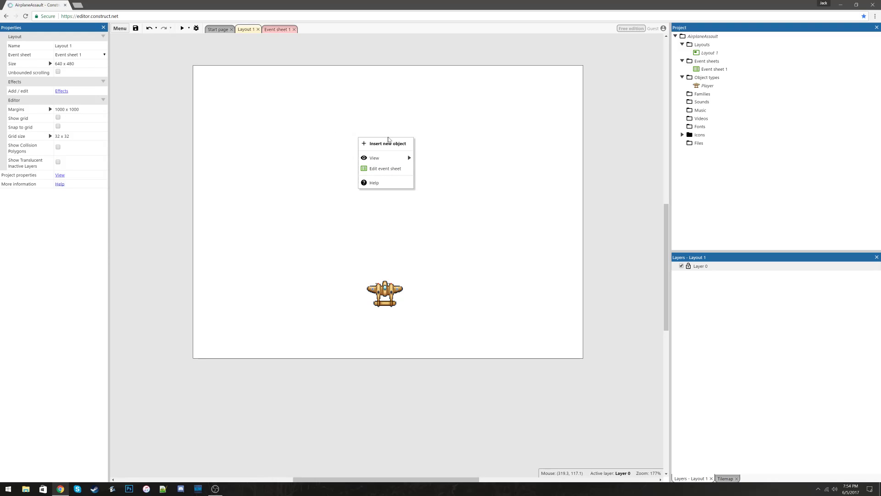
left_click(365, 144)
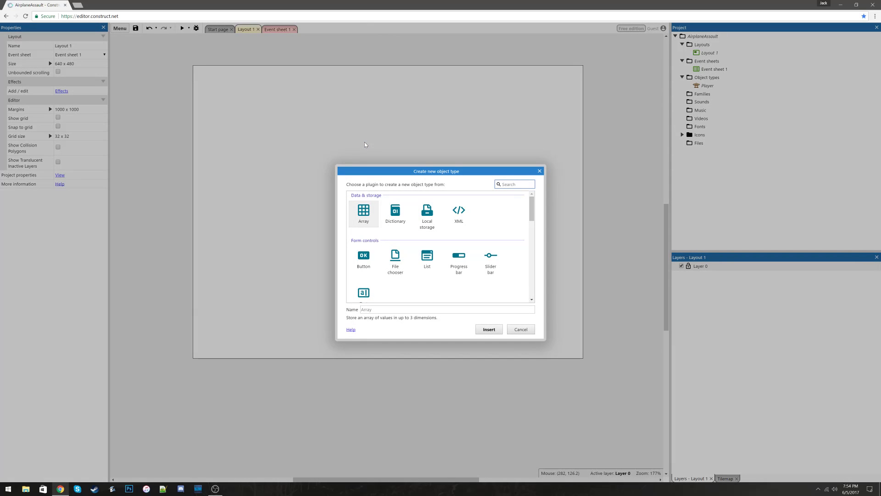
left_click_drag(532, 215, 533, 239)
left_click(491, 237)
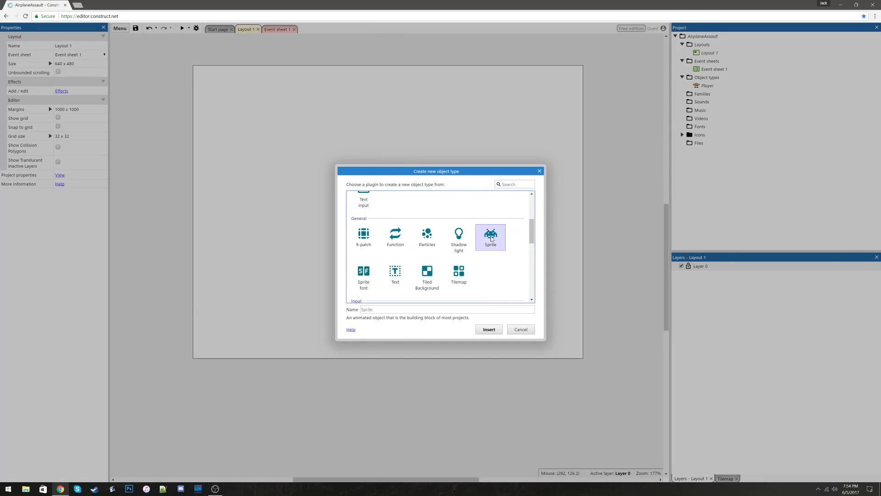
left_click(431, 310)
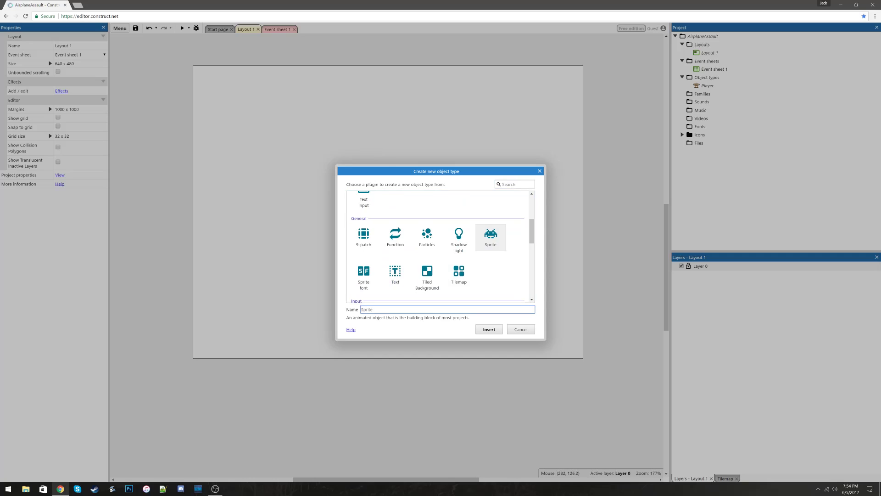
type("EnemySpawner1")
left_click(487, 330)
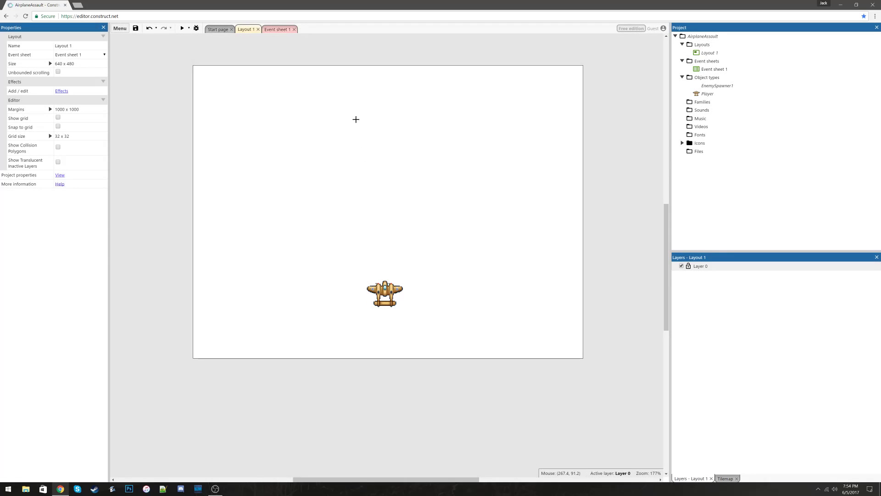
left_click(350, 101)
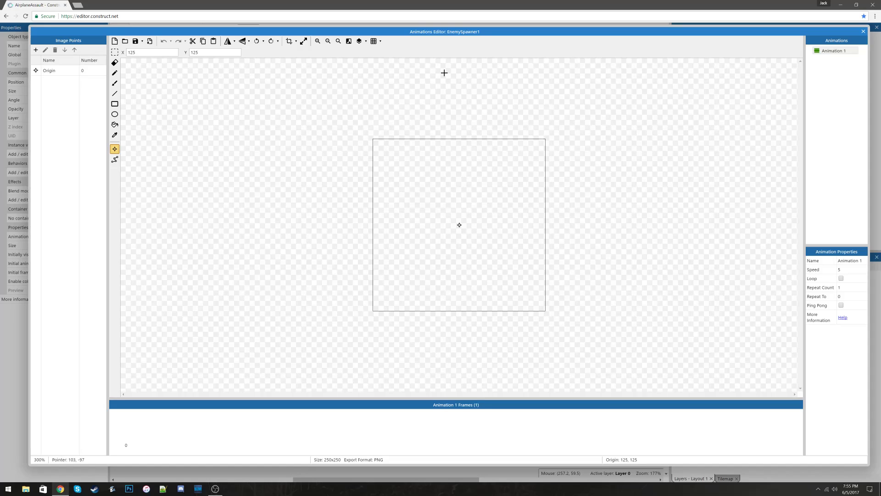
- Fill the whole EnemySpawner1 image with bright green
left_click(116, 124)
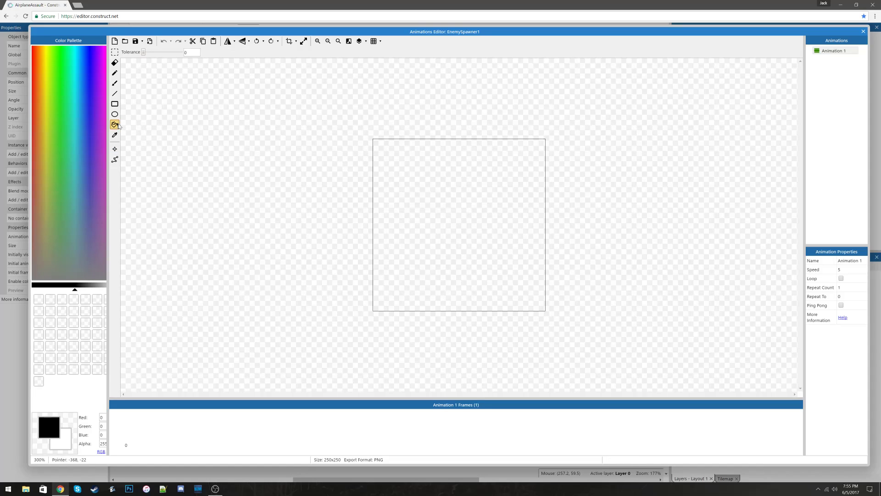
left_click(58, 88)
left_click(447, 186)
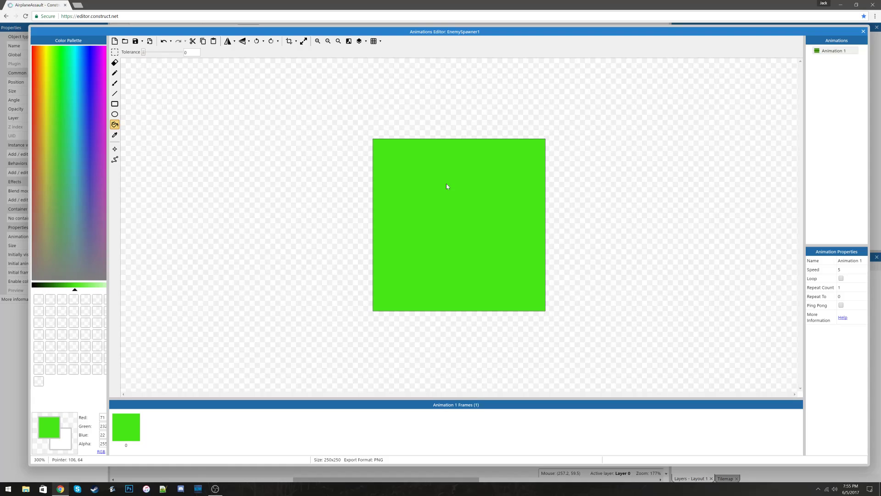
- Paint the letters ES in blue on the green square with the size 12 brush, and close the Animations Editor
left_click(115, 83)
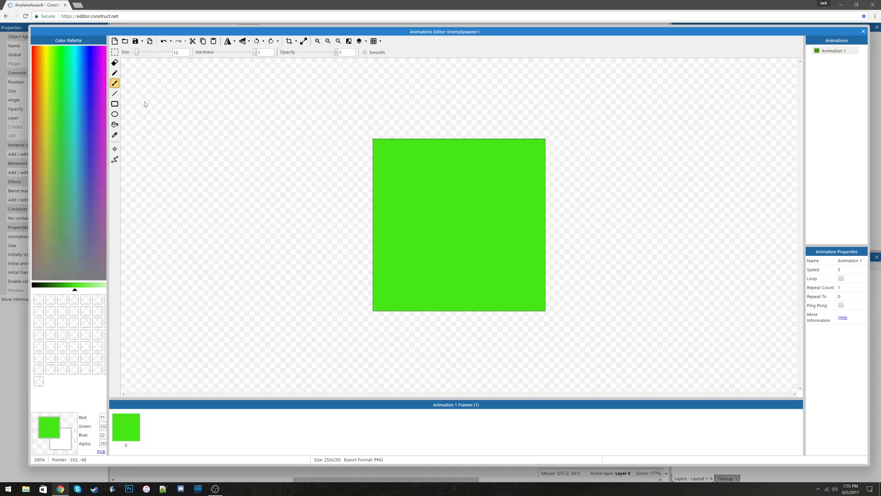
left_click(88, 65)
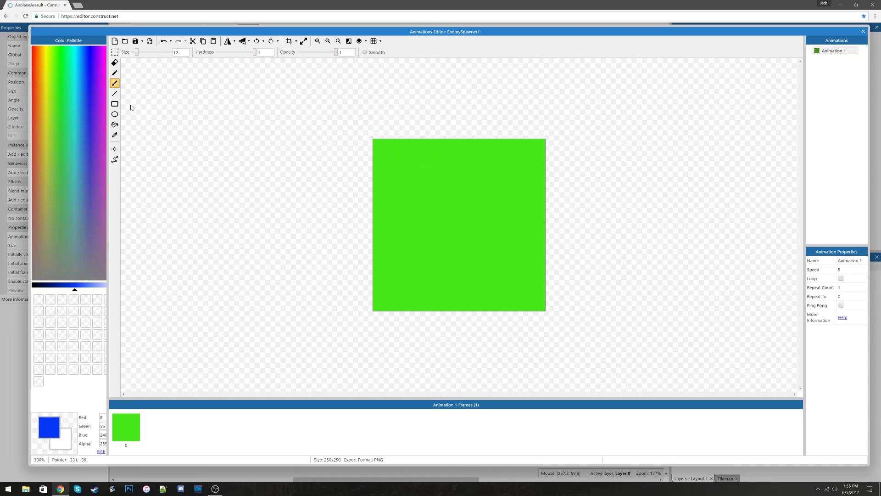
left_click_drag(391, 154, 404, 270)
left_click_drag(393, 157, 427, 152)
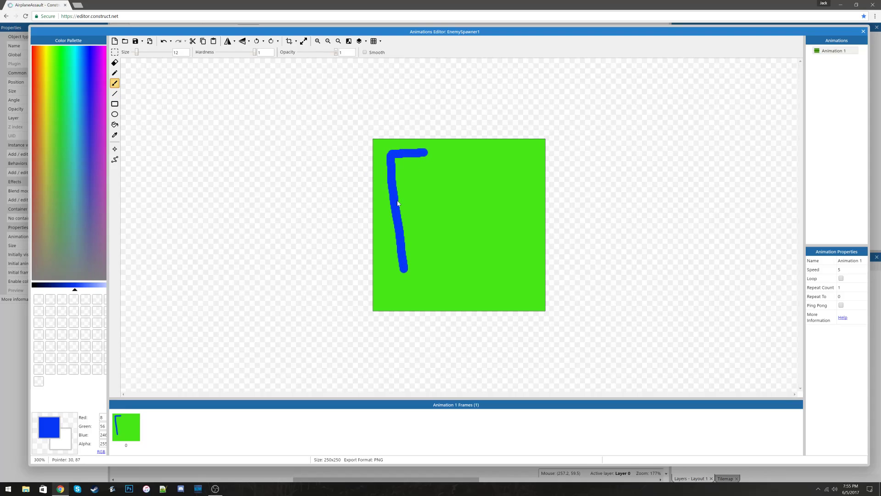
left_click_drag(397, 201, 432, 191)
left_click_drag(406, 267, 433, 258)
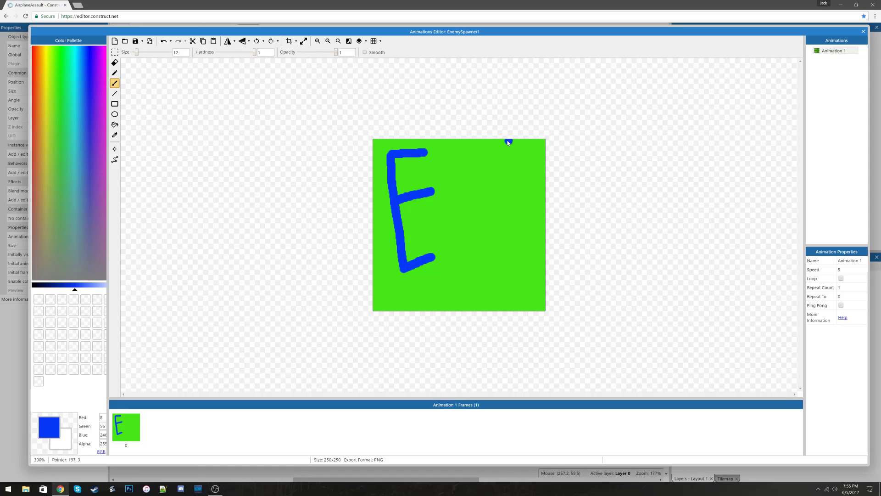
left_click_drag(494, 221, 460, 243)
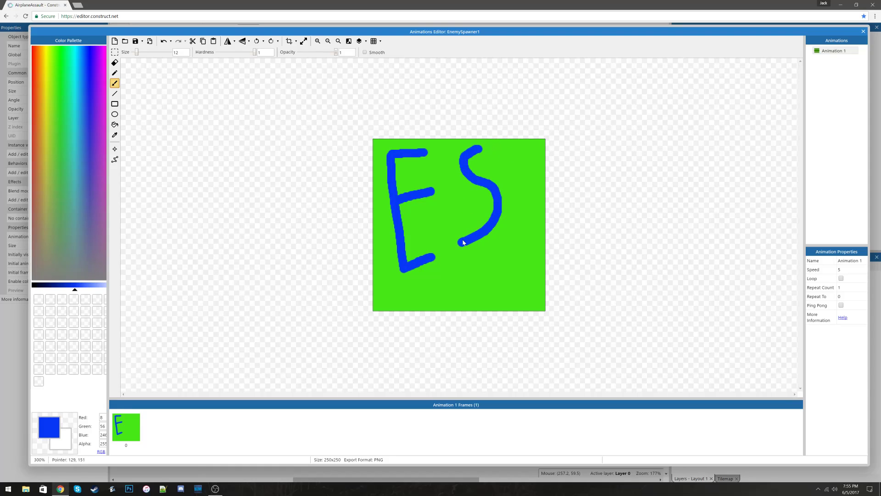
left_click_drag(480, 150, 504, 146)
left_click(524, 158)
key("ctrl+z")
left_click(863, 31)
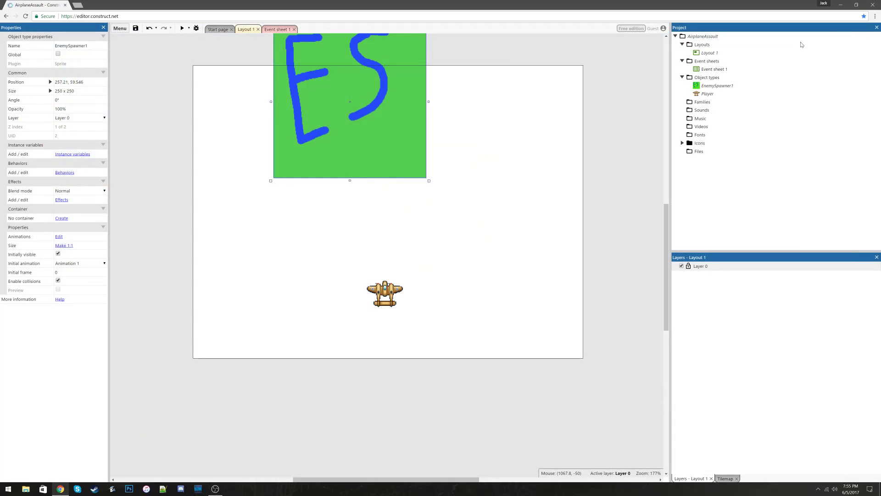
- Shrink EnemySpawner1 to about 47 x 43 and position it at the layout's upper centre, about (314, 22)
left_click_drag(350, 116, 379, 175)
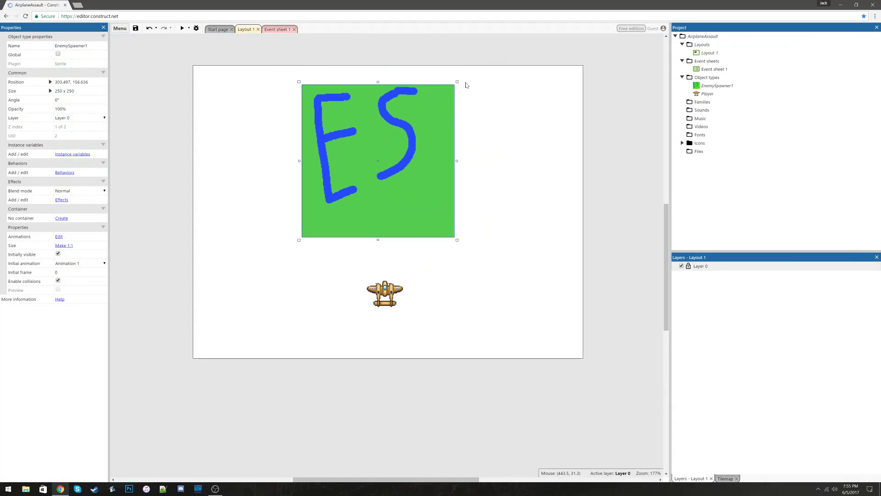
left_click_drag(456, 81, 387, 82)
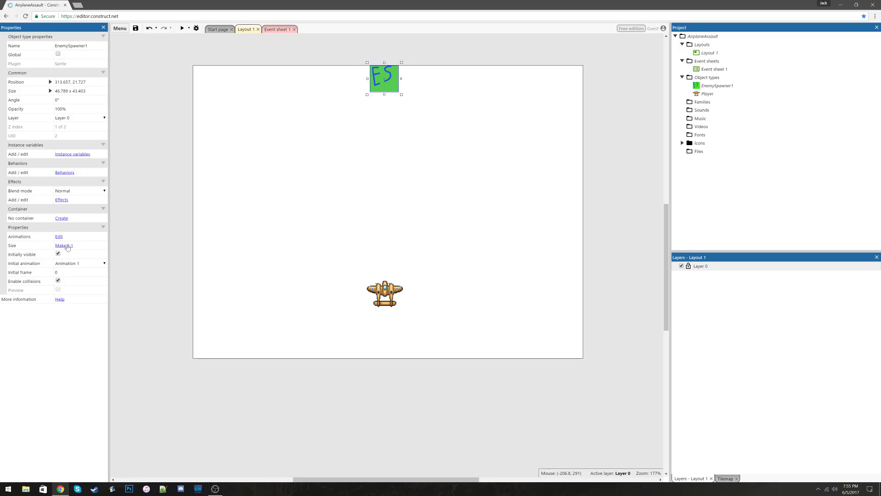
- Make EnemySpawner1 initially invisible, preview the layout to check it, and return to the editor
left_click(58, 254)
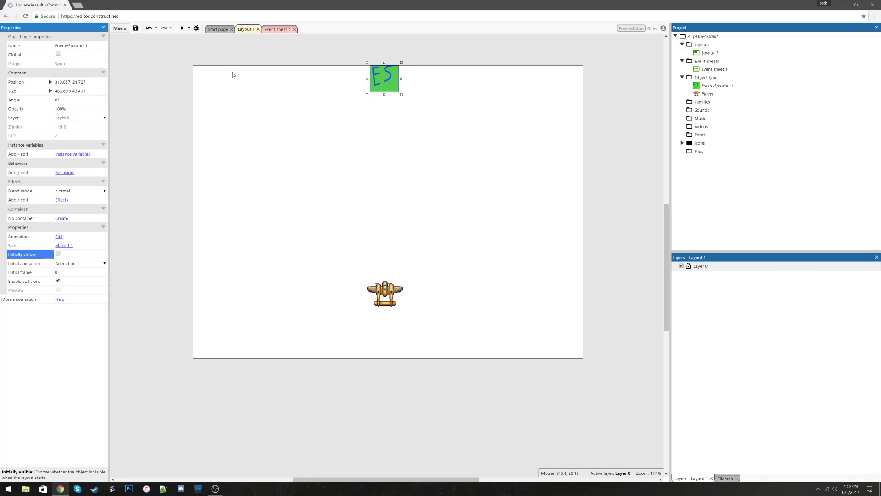
left_click(182, 28)
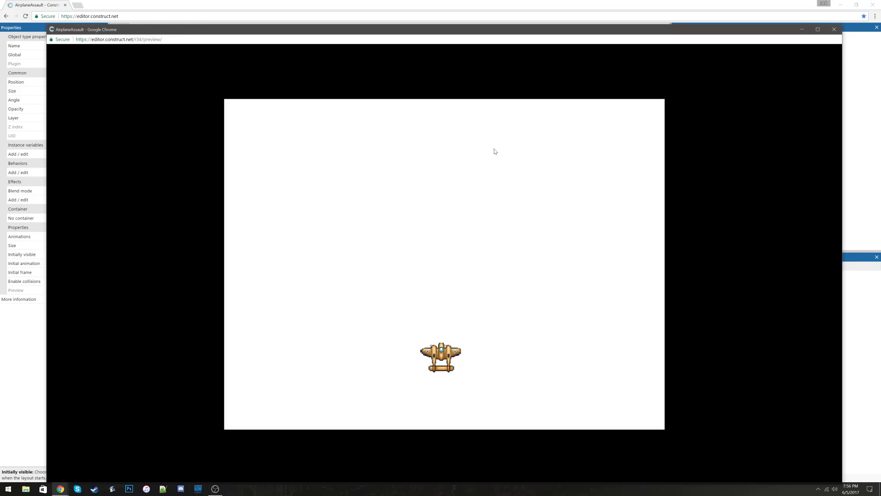
left_click(834, 29)
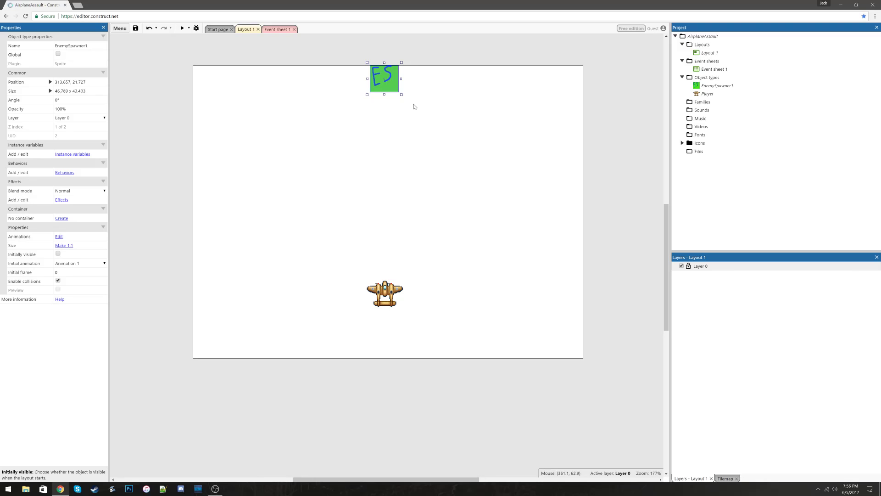
- Insert a new Sprite object named PowerSpawner1 and place it below EnemySpawner1 on the layout
right_click(312, 115)
left_click(323, 121)
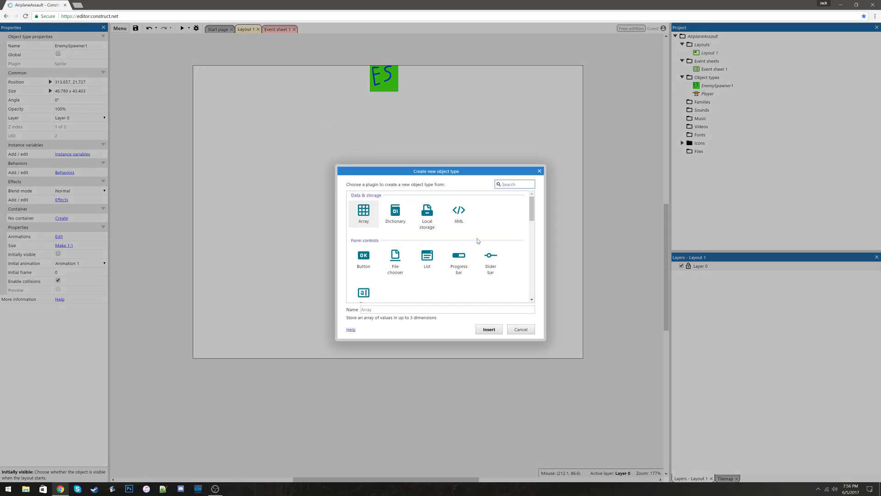
left_click_drag(534, 207, 534, 226)
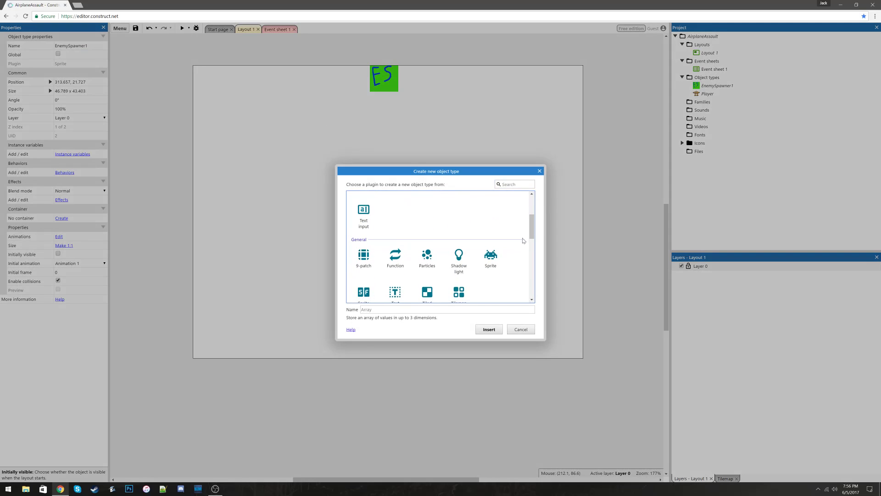
left_click(491, 257)
left_click(448, 310)
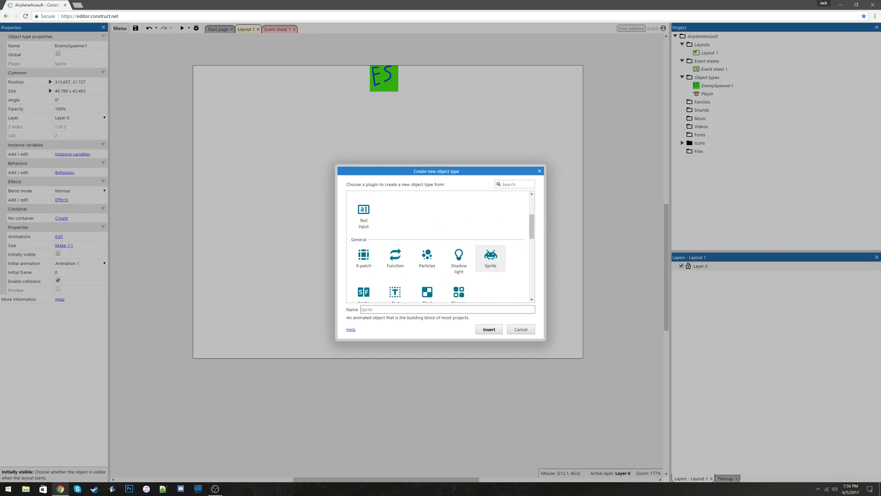
type("Power")
key("Return")
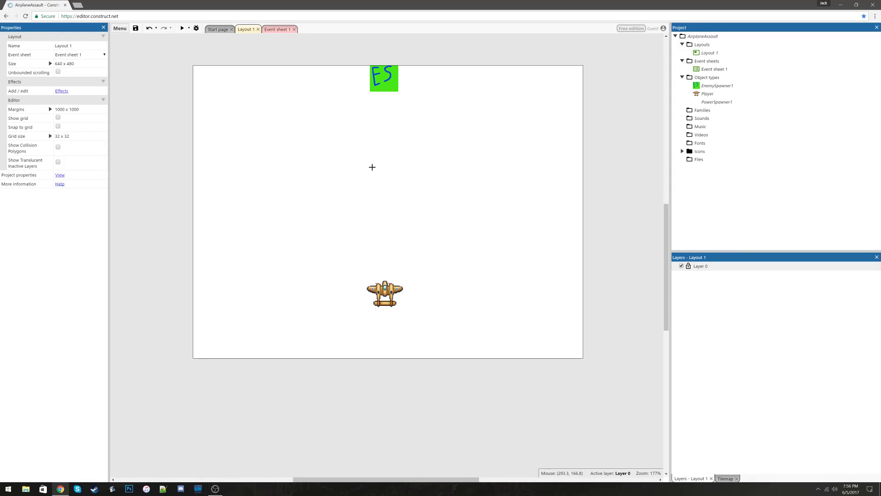
left_click(372, 167)
- Fill the whole PowerSpawner1 image with bright orange-red
left_click(88, 73)
left_click(35, 56)
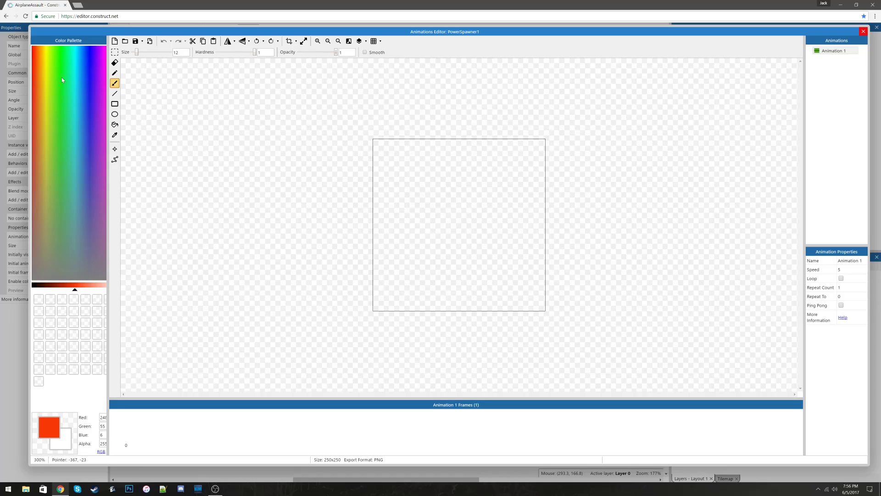
left_click(114, 124)
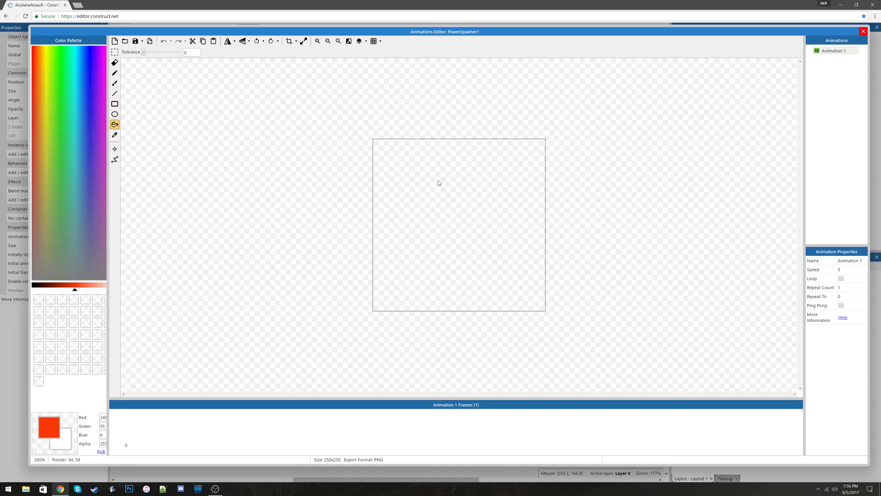
left_click(453, 204)
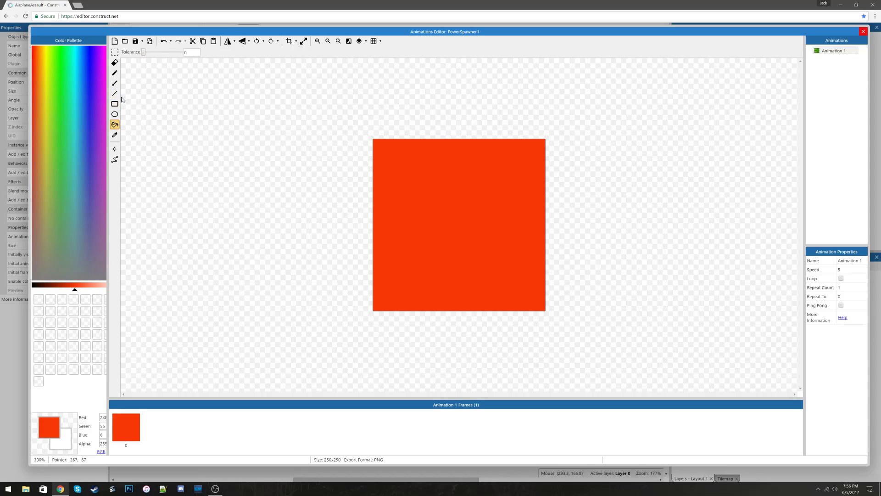
- Paint the letters PS in turquoise on the orange-red square with the size 12 brush, and close the Animations Editor
left_click(115, 83)
left_click(73, 77)
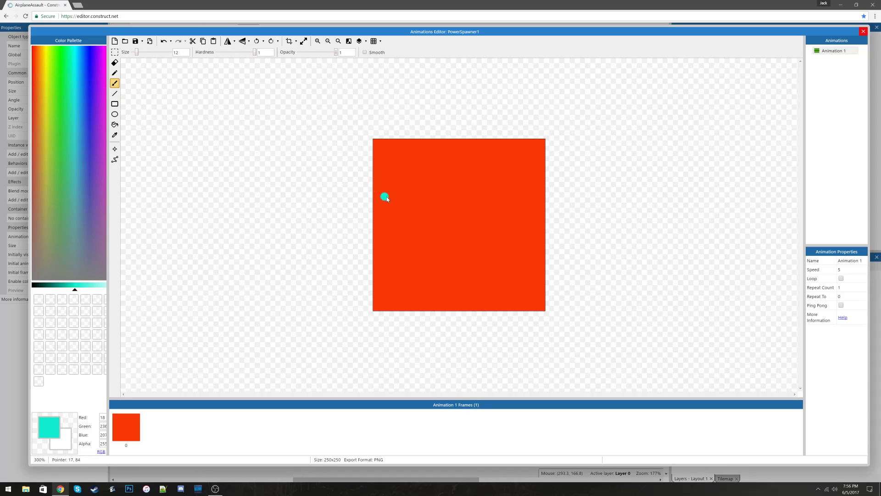
mouse_move(393, 166)
left_mouse_down()
mouse_move(404, 278)
mouse_move(401, 161)
mouse_move(415, 163)
mouse_move(427, 207)
mouse_move(402, 211)
left_mouse_up()
left_click_drag(494, 154, 469, 168)
mouse_move(484, 200)
left_mouse_down()
mouse_move(499, 251)
mouse_move(466, 261)
left_mouse_up()
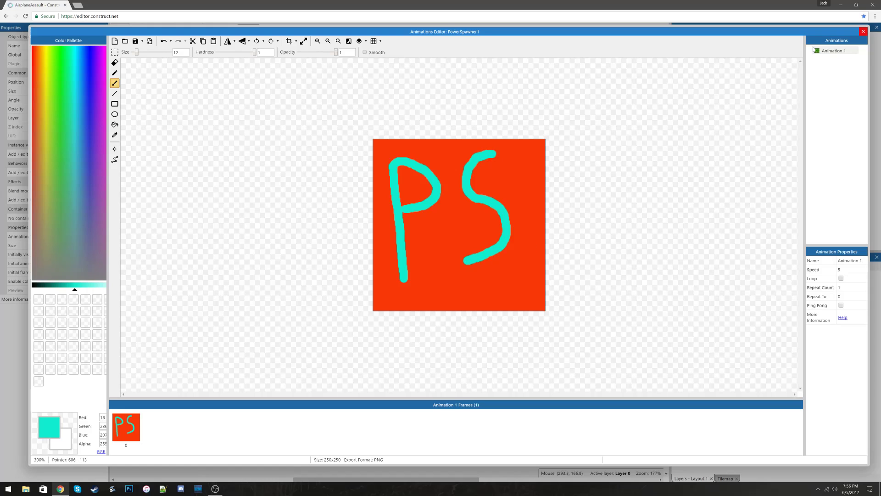
left_click(864, 32)
- Position PowerSpawner1 at the layout's upper edge to the right of EnemySpawner1, and resize it to nearly the same size as EnemySpawner1
mouse_move(451, 88)
left_mouse_down()
mouse_move(320, 222)
mouse_move(457, 80)
left_mouse_up()
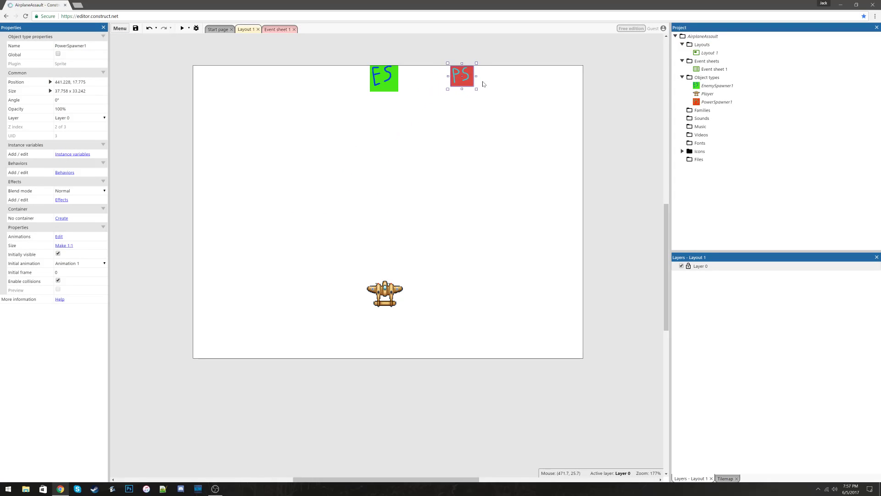
left_click_drag(476, 89, 482, 90)
left_click(480, 175)
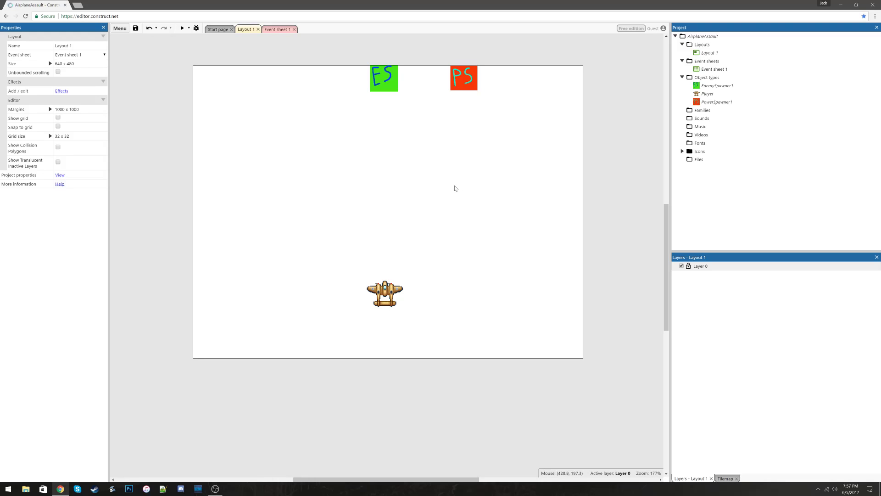
- Insert a new Sprite object named EnemyBullet and place it in the layout's upper left area, at about (158, 117)
right_click(278, 132)
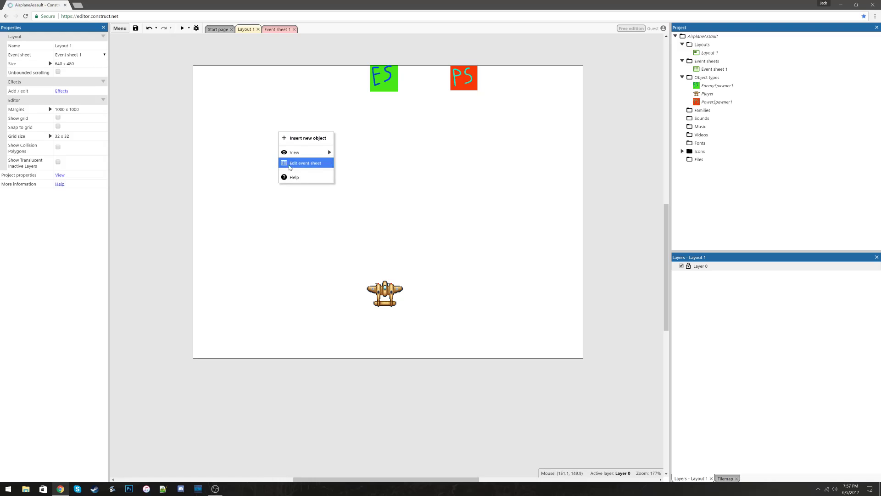
left_click(296, 140)
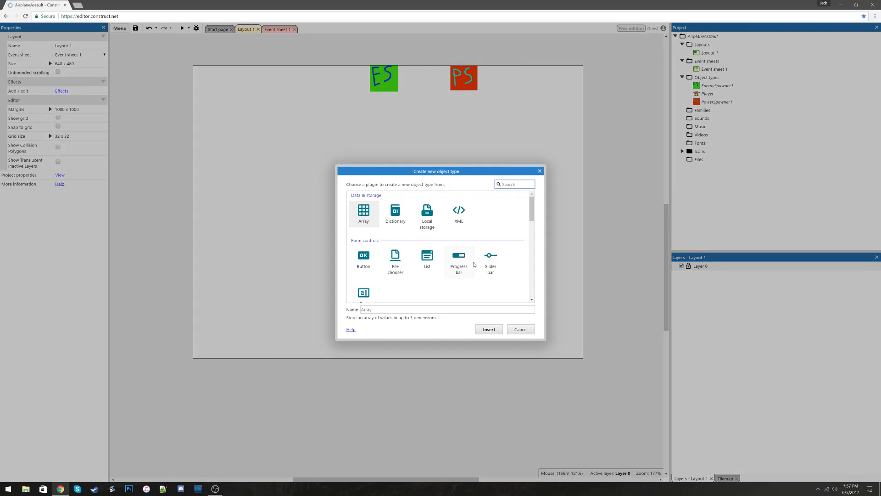
left_click_drag(531, 207, 532, 224)
left_click(490, 261)
left_click(449, 309)
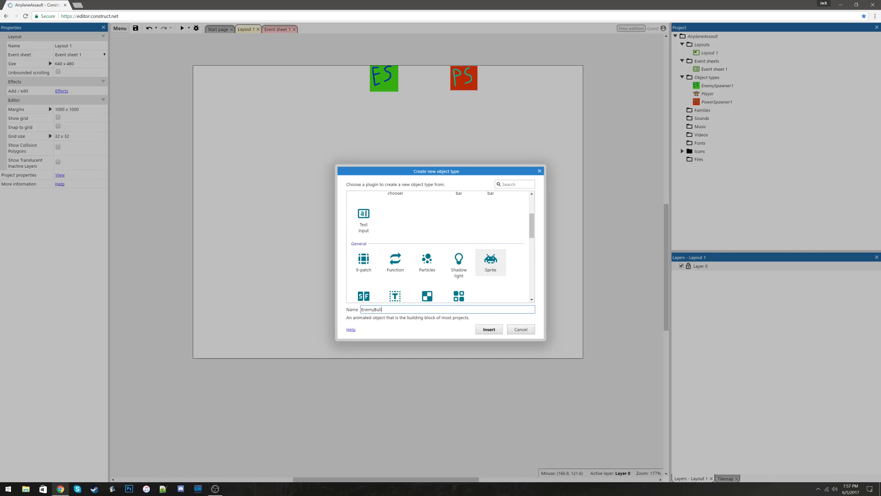
key("Return")
left_click(386, 291)
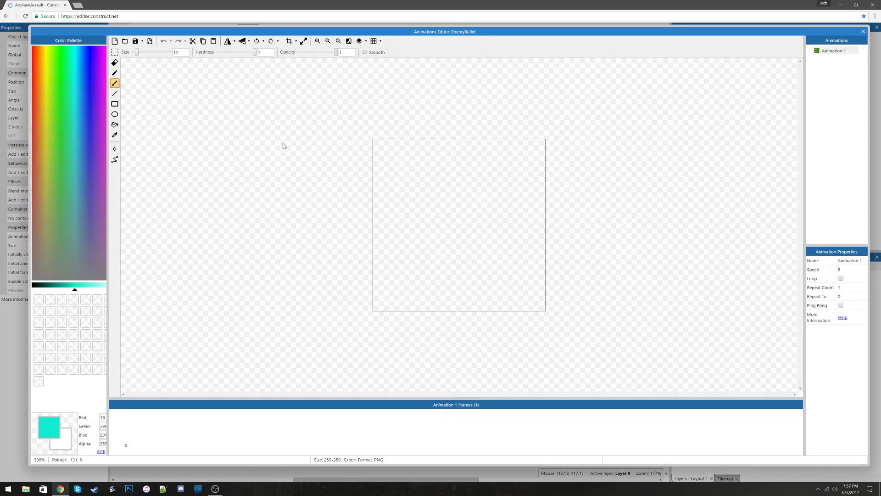
- Load bullet-round.png from the Desktop as EnemyBullet's image, and shrink the sprite to about 7 x 8 on the layout
left_click(125, 42)
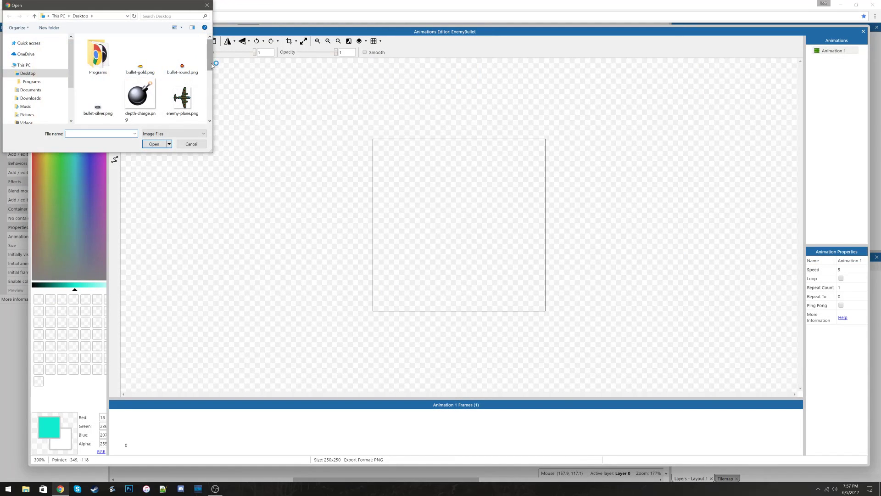
left_click_drag(210, 153, 296, 313)
left_click(272, 107)
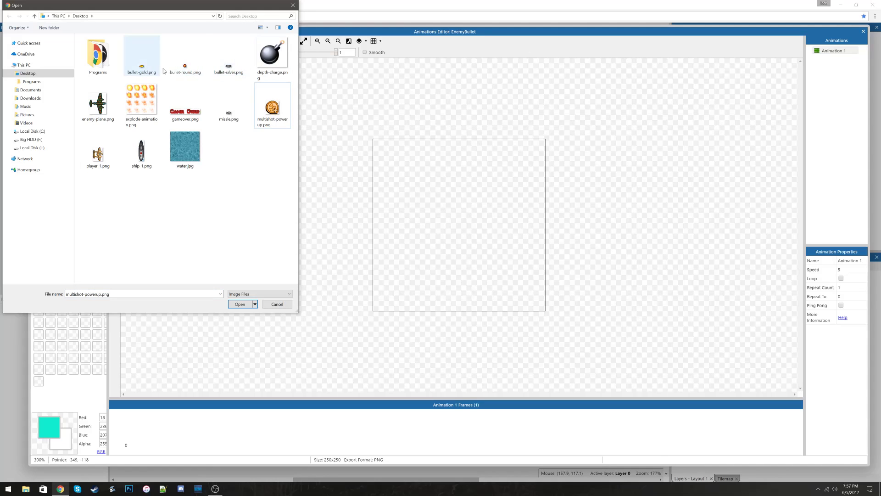
left_click(182, 73)
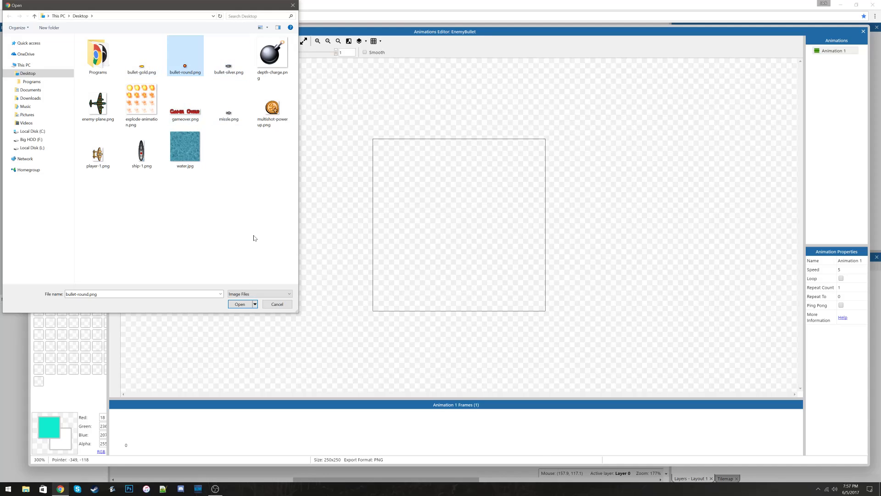
left_click(242, 305)
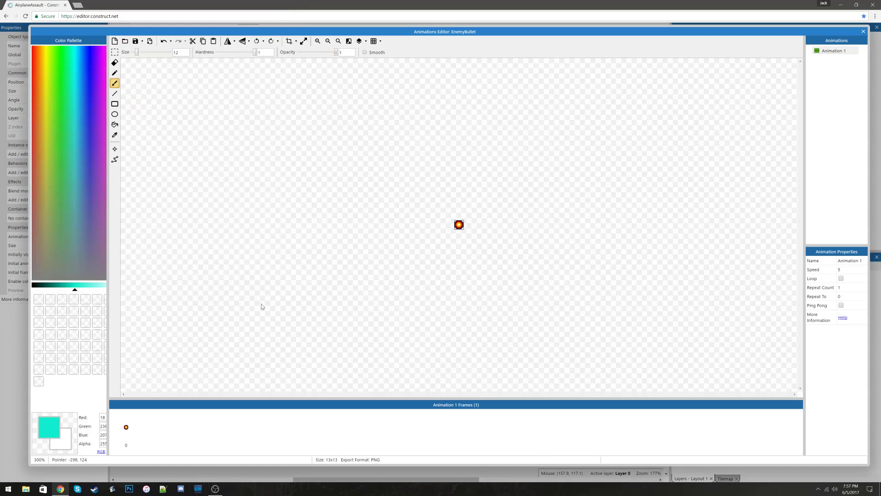
left_click(864, 32)
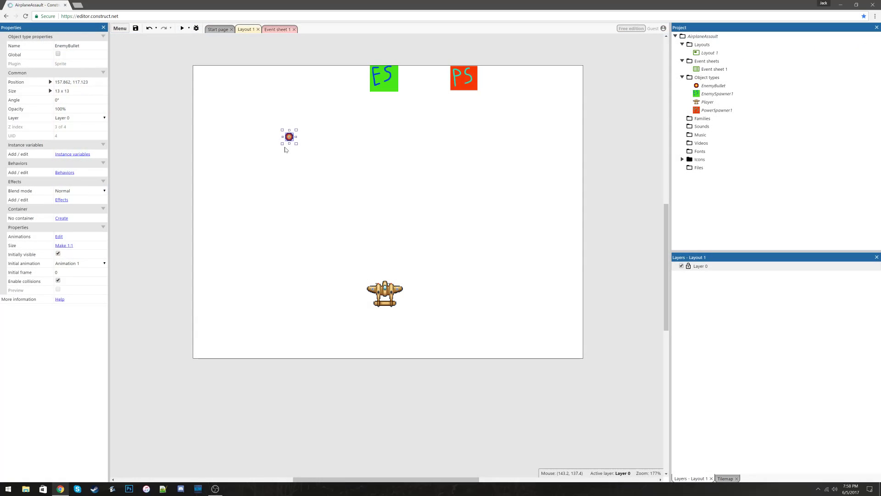
left_click_drag(297, 145, 293, 141)
- Add the Bullet behavior to EnemyBullet and move the sprite outside the layout's left edge, to about (-59, 137)
left_click(64, 173)
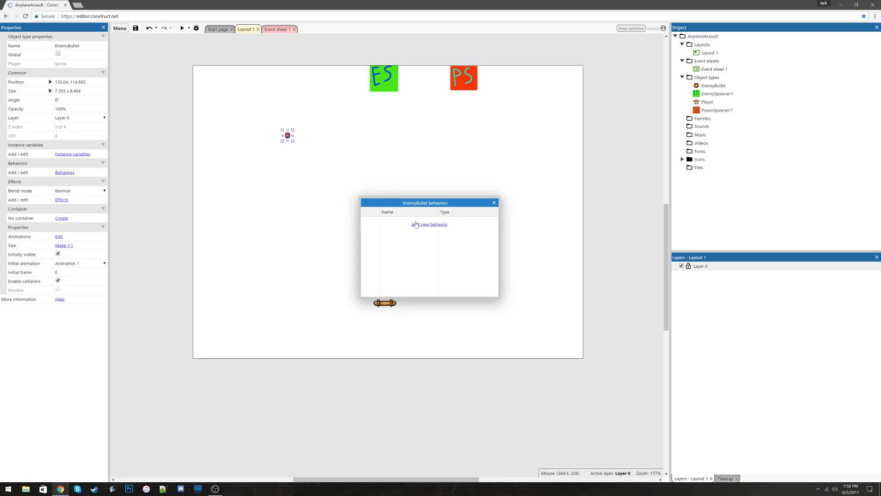
left_click(418, 226)
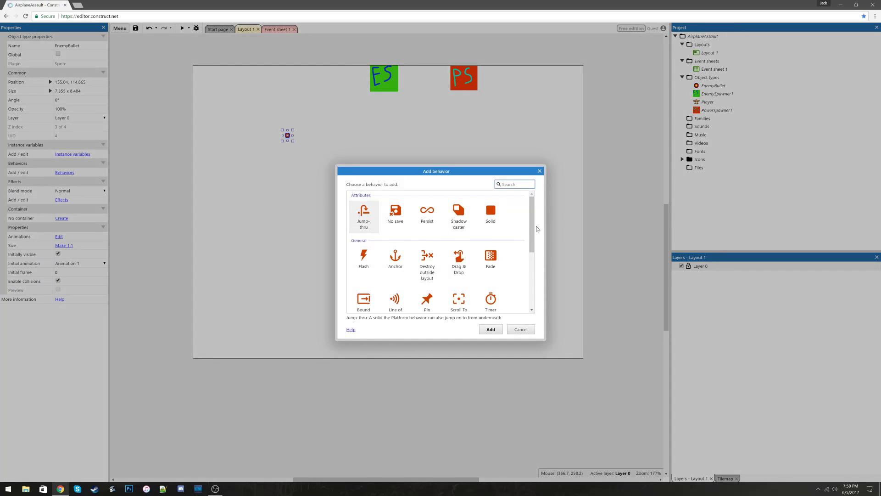
left_click_drag(534, 226, 534, 271)
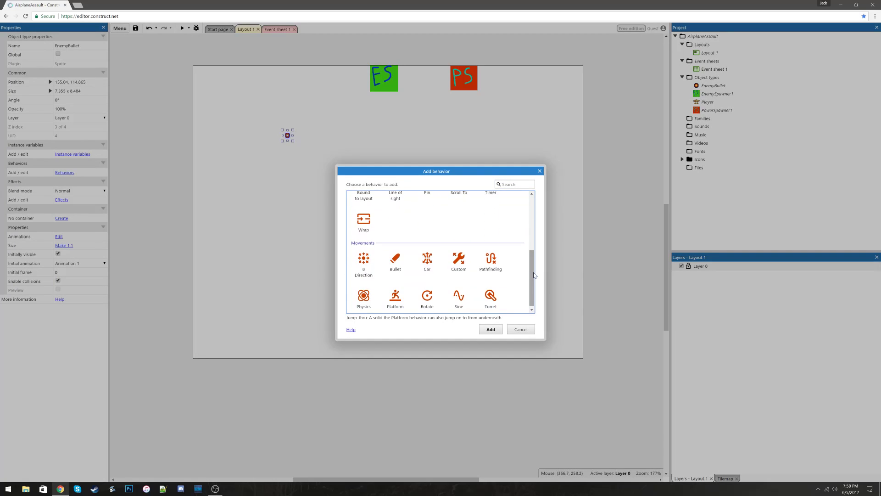
double_click(388, 270)
left_click(494, 203)
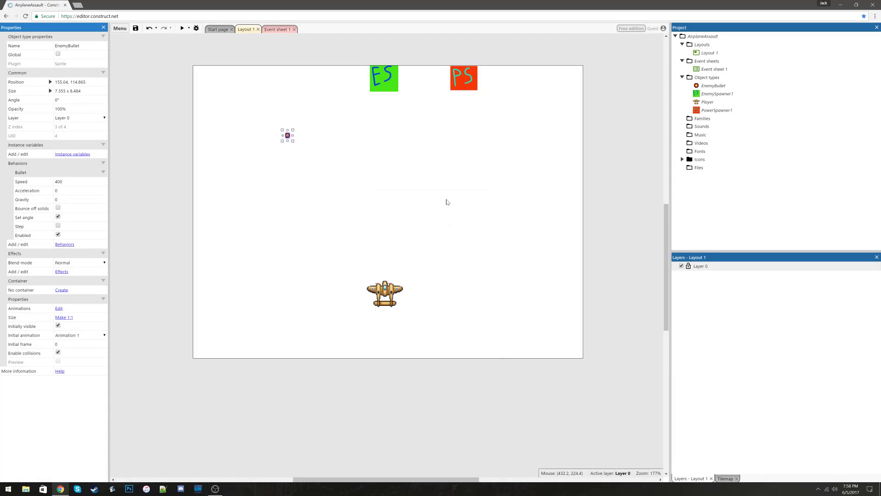
left_click_drag(287, 137, 157, 150)
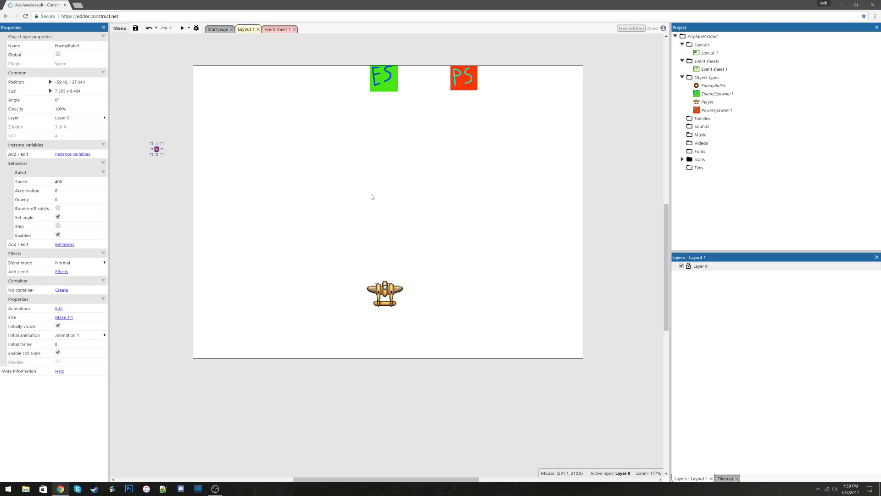